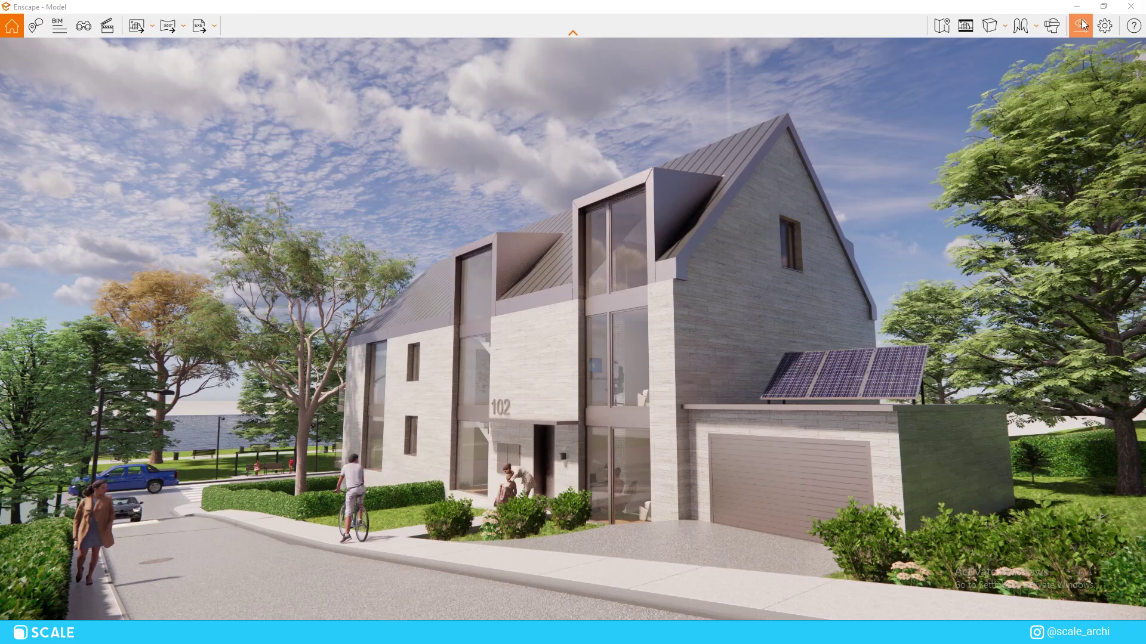
Lower Sun Brightness to 12% on the Atmosphere tab of Visual Settings
left_click(1081, 25)
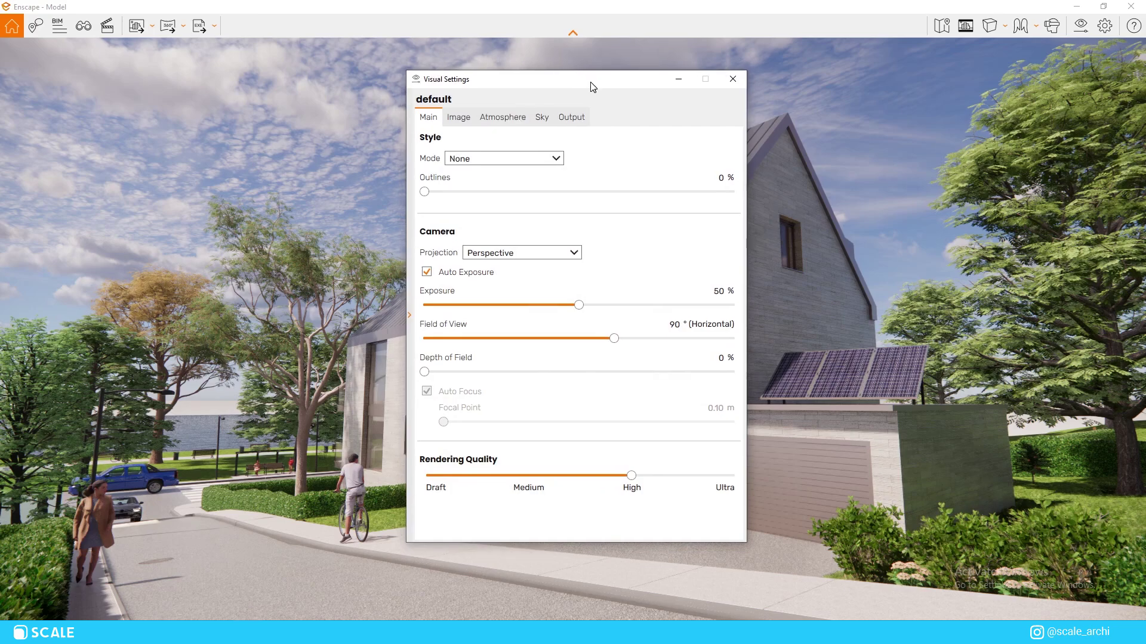
left_click(500, 117)
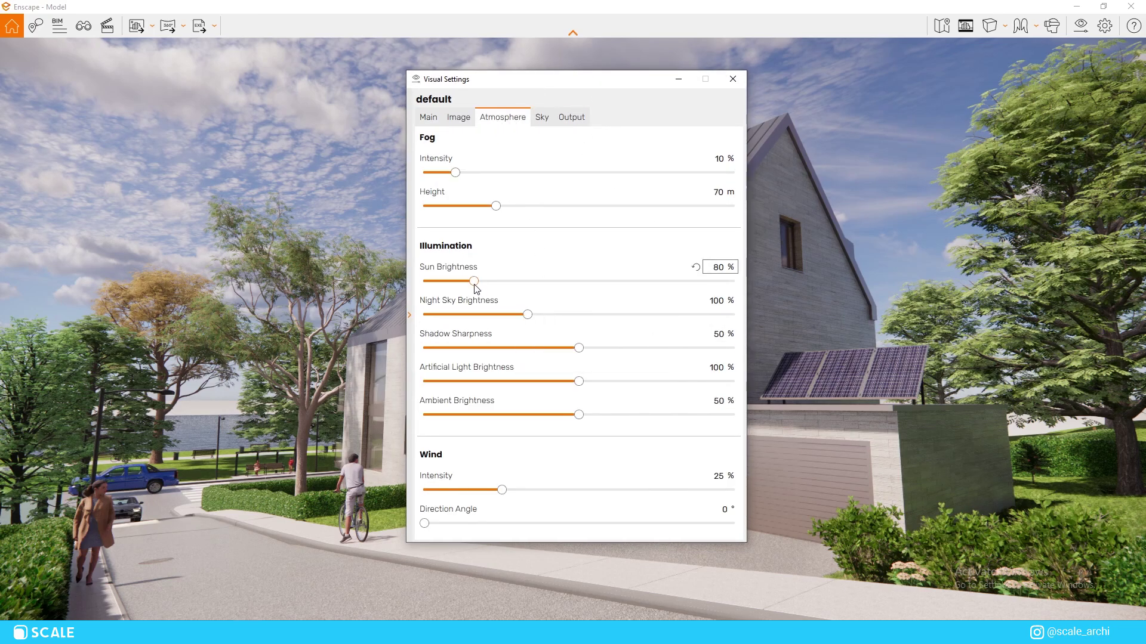
left_click_drag(474, 281, 432, 297)
Shift the Visual Settings window aside to view the dimmed house, then back into view
left_click_drag(599, 86, 858, 527)
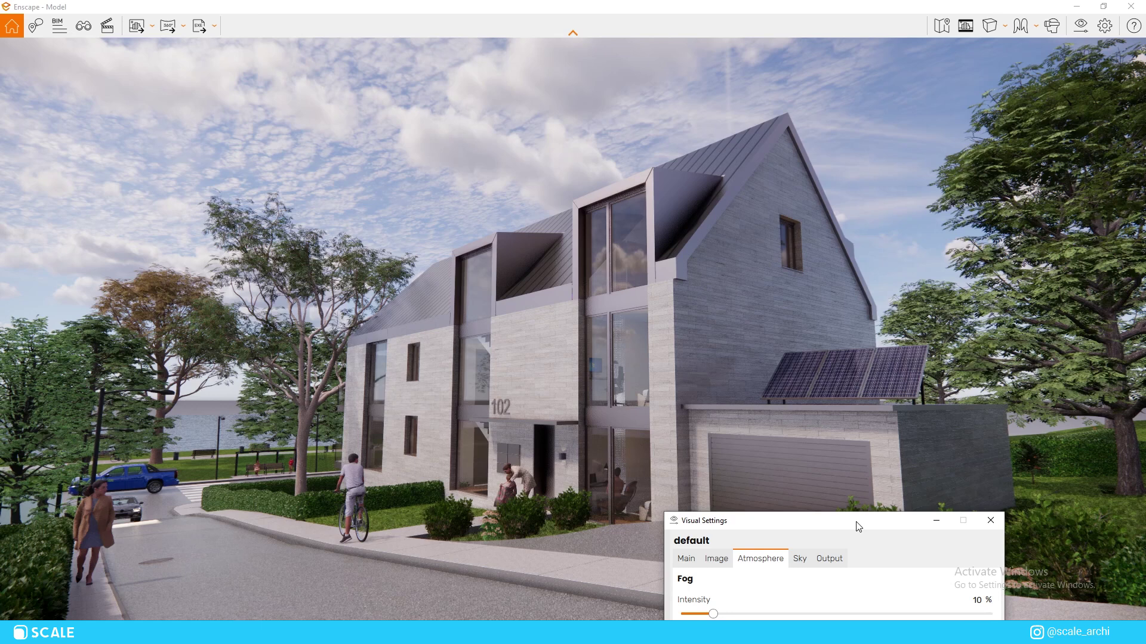
left_click_drag(858, 527, 779, 158)
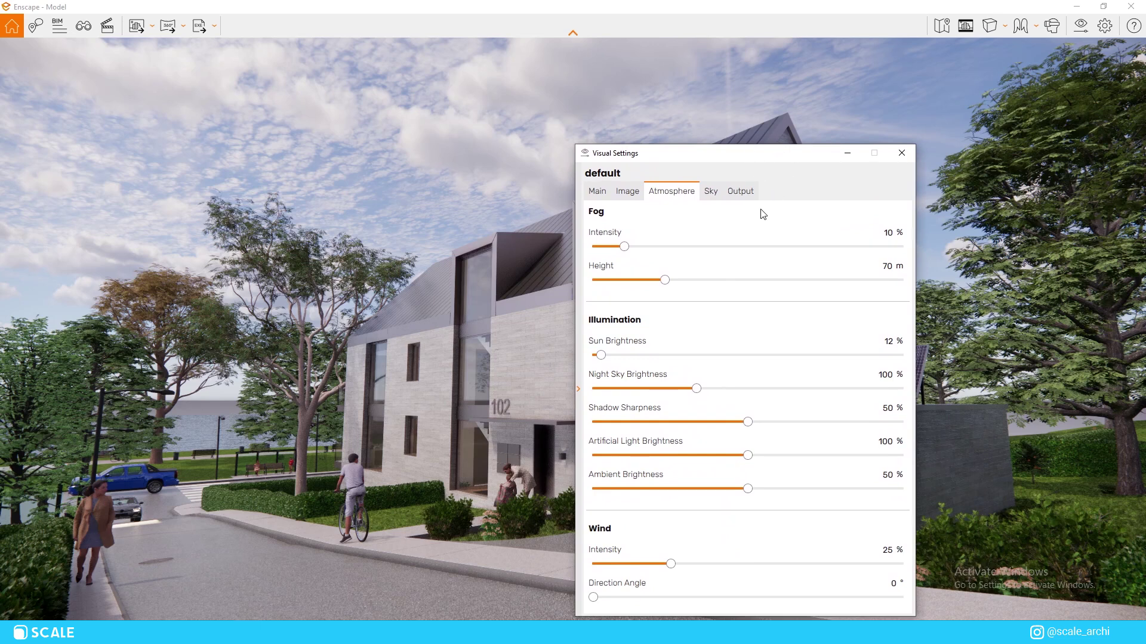
mouse_move(792, 231)
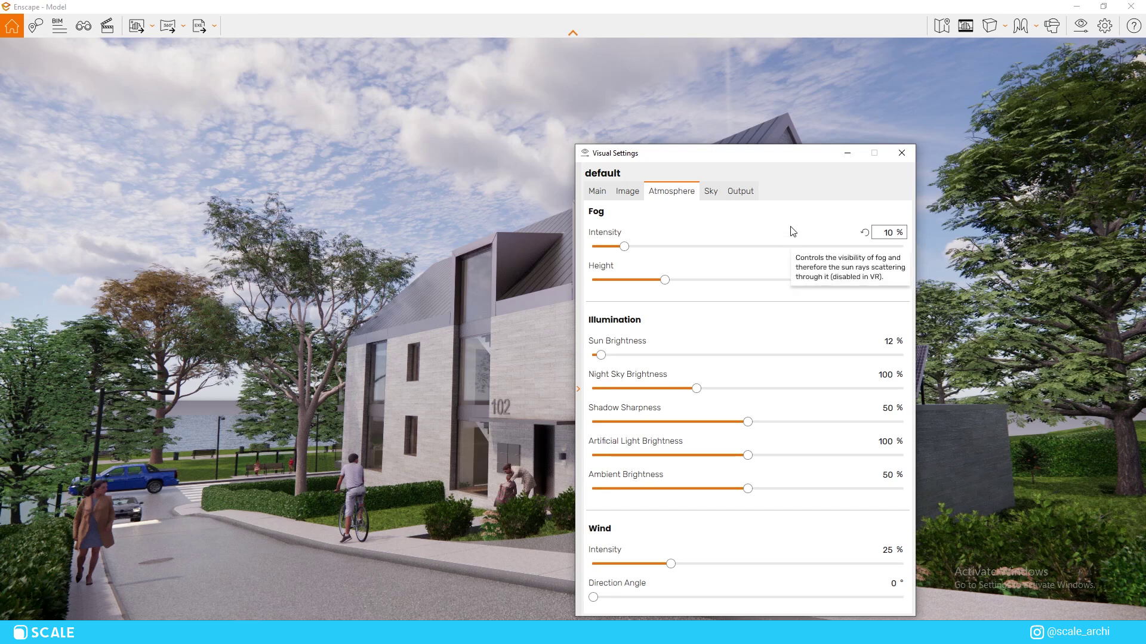
left_click_drag(793, 154, 807, 86)
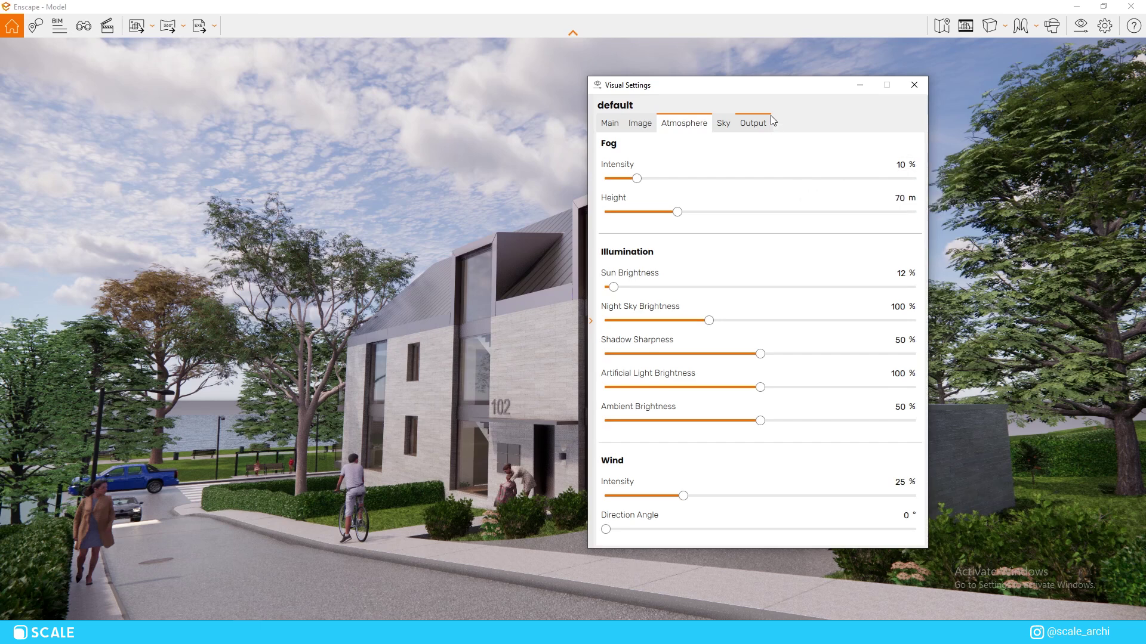
mouse_move(764, 200)
mouse_move(758, 278)
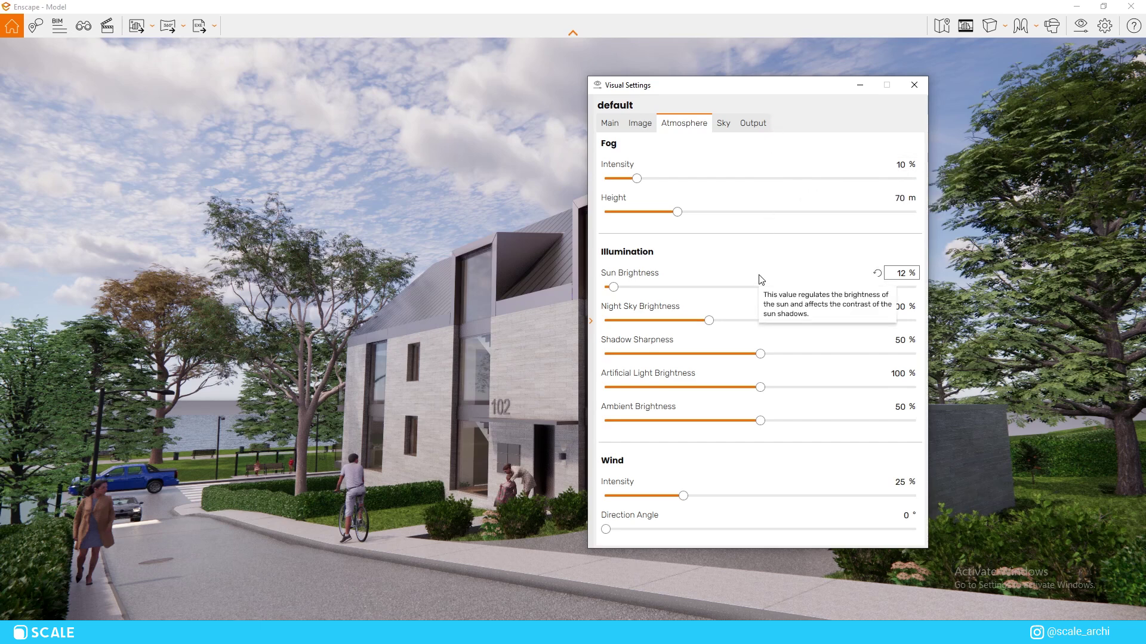
Switch Enscape to the Sky tab and browse HDRI Haven's outdoor sky panoramas
left_click(719, 125)
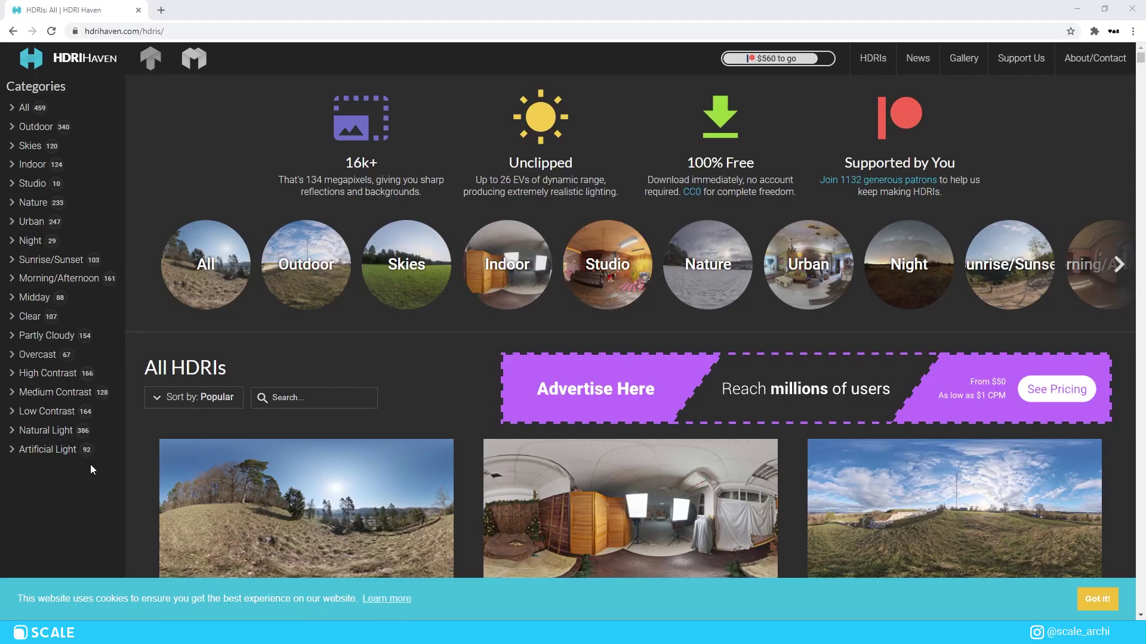
scroll(156, 411, "down", 7)
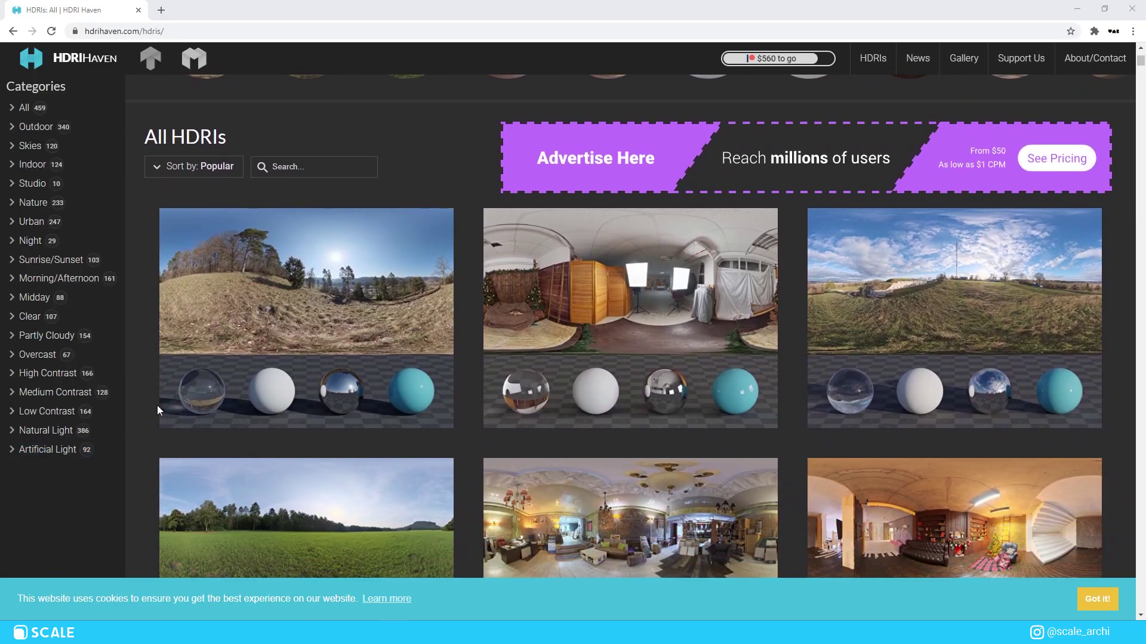
scroll(161, 408, "down", 8)
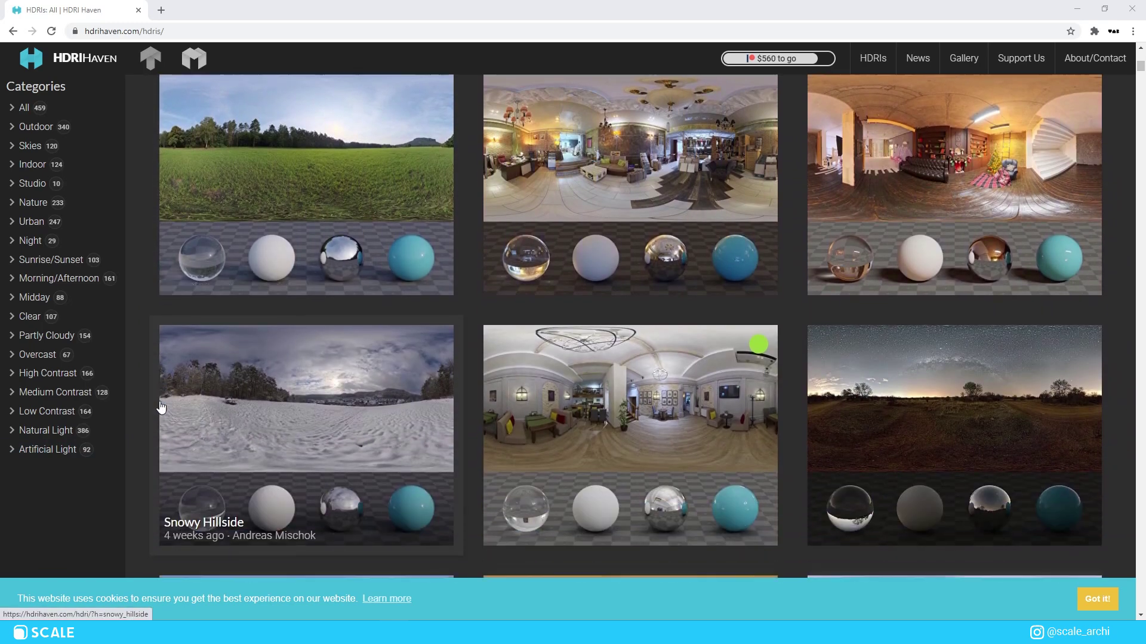
scroll(161, 408, "down", 9)
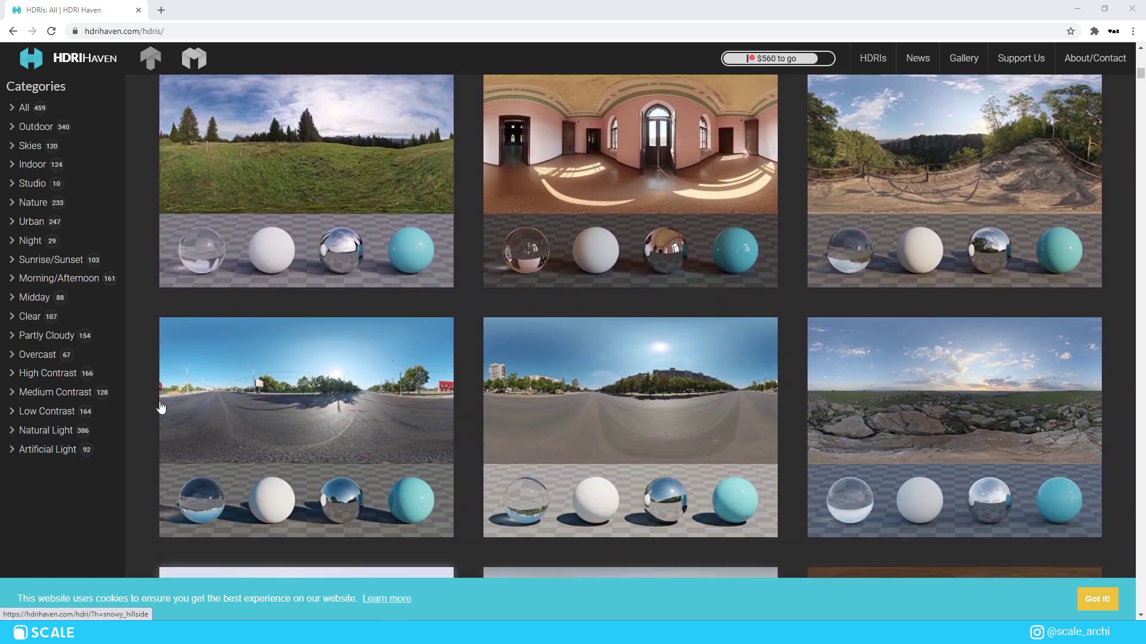
scroll(161, 407, "down", 9)
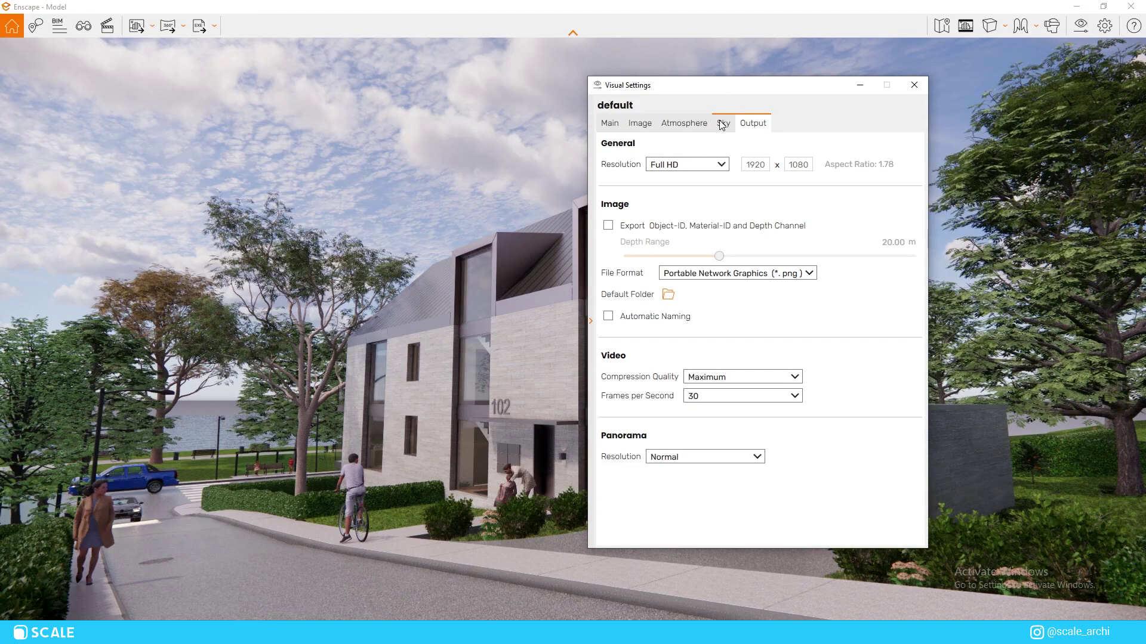
Set Horizon Source to Skybox using wasteland_clouds_4k.hdr and check the render
left_click(723, 123)
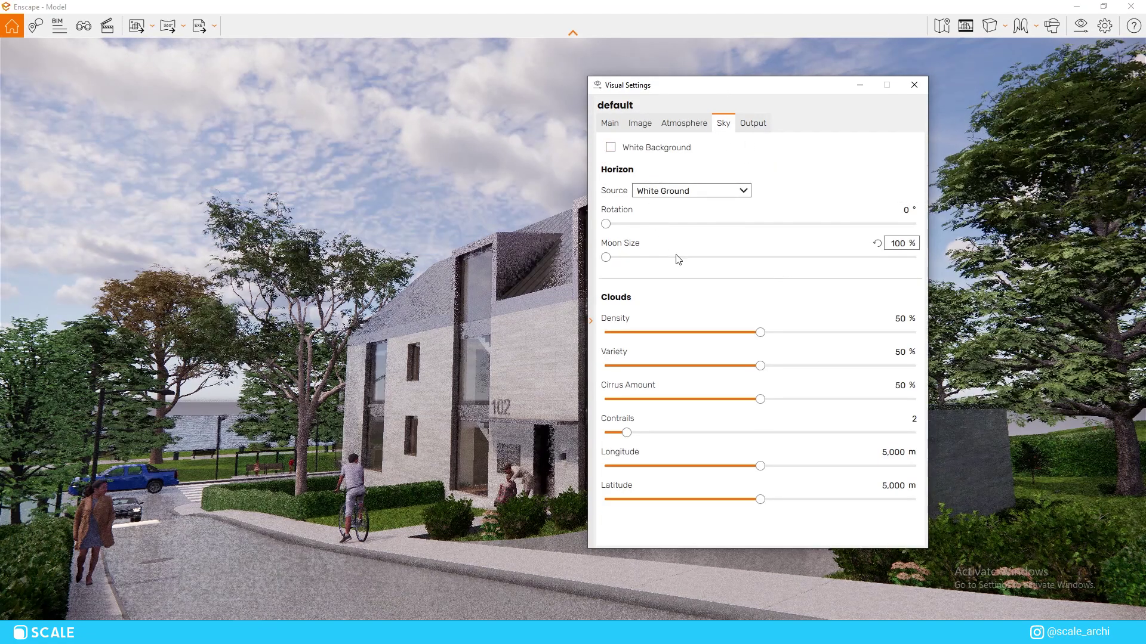
left_click(687, 194)
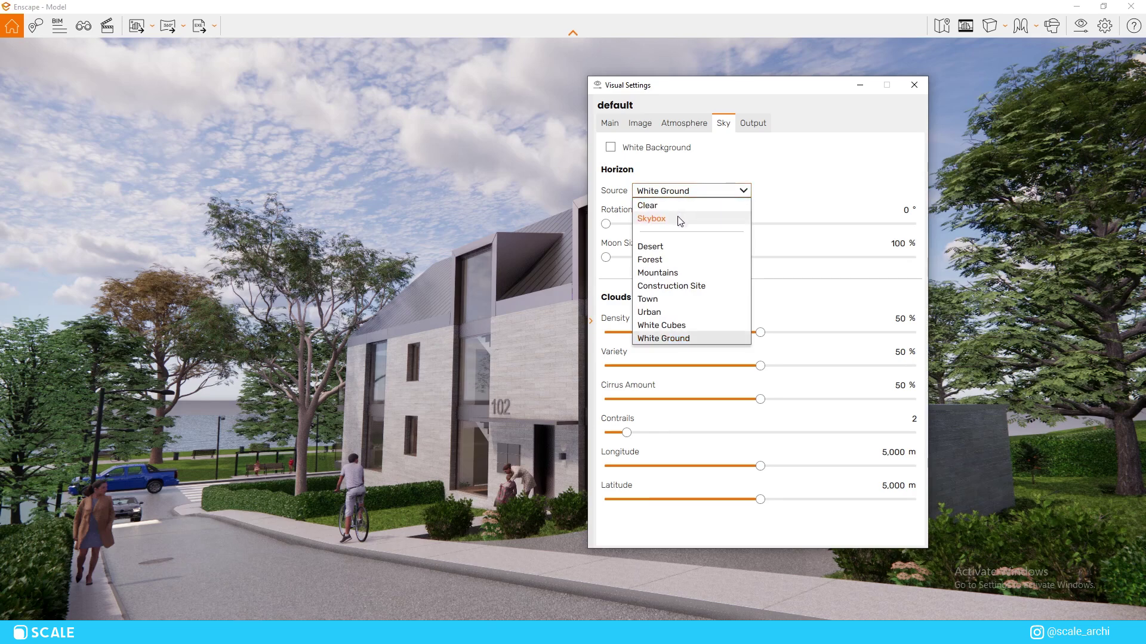
left_click(678, 219)
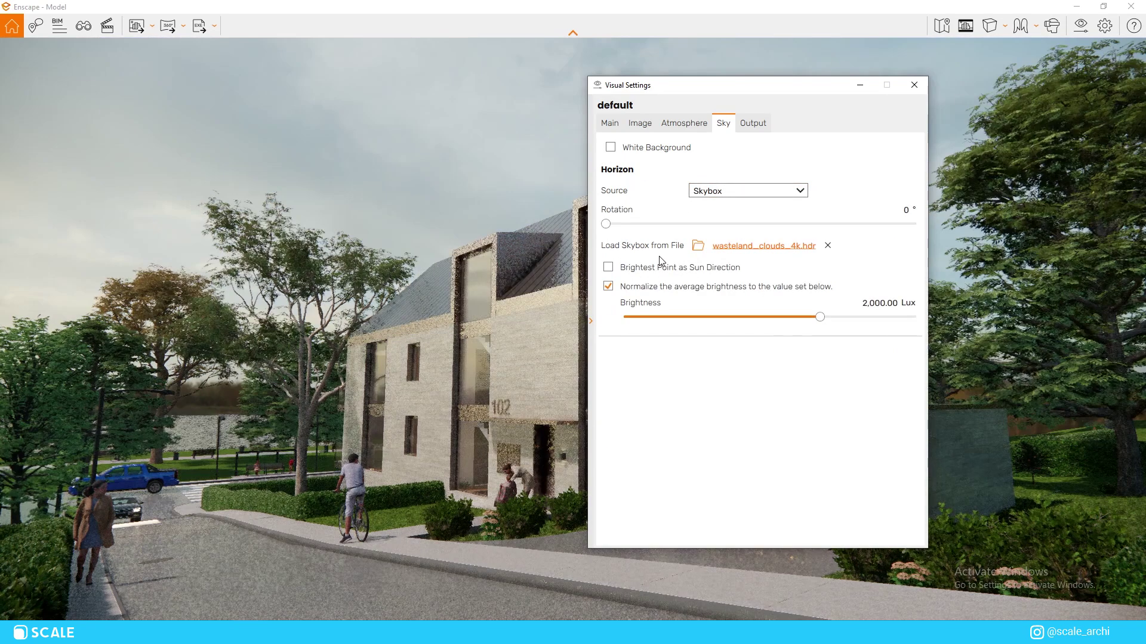
left_click_drag(706, 91, 1145, 346)
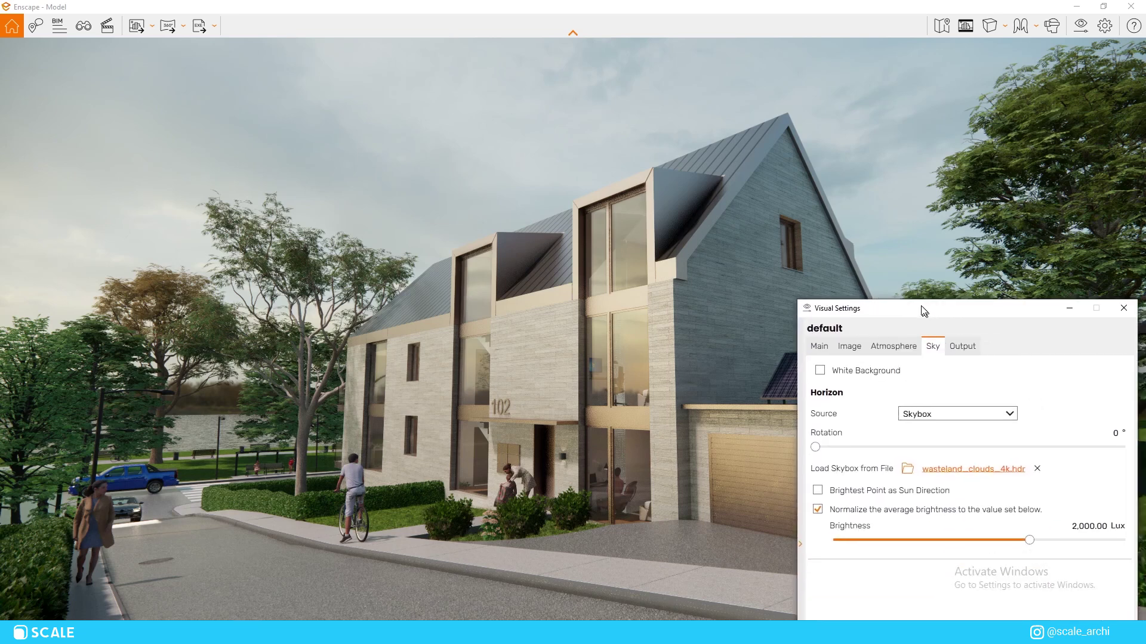
left_click_drag(922, 302, 877, 130)
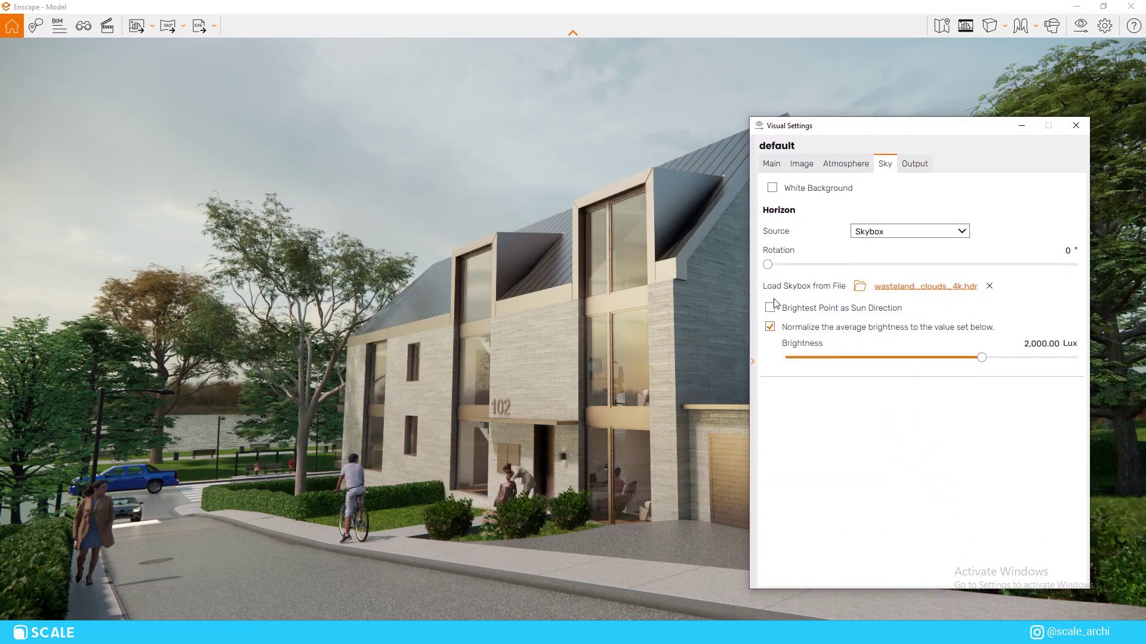
Enable Brightest Point as Sun Direction and test sky rotations of 228°, 269° and 294°
left_click(800, 315)
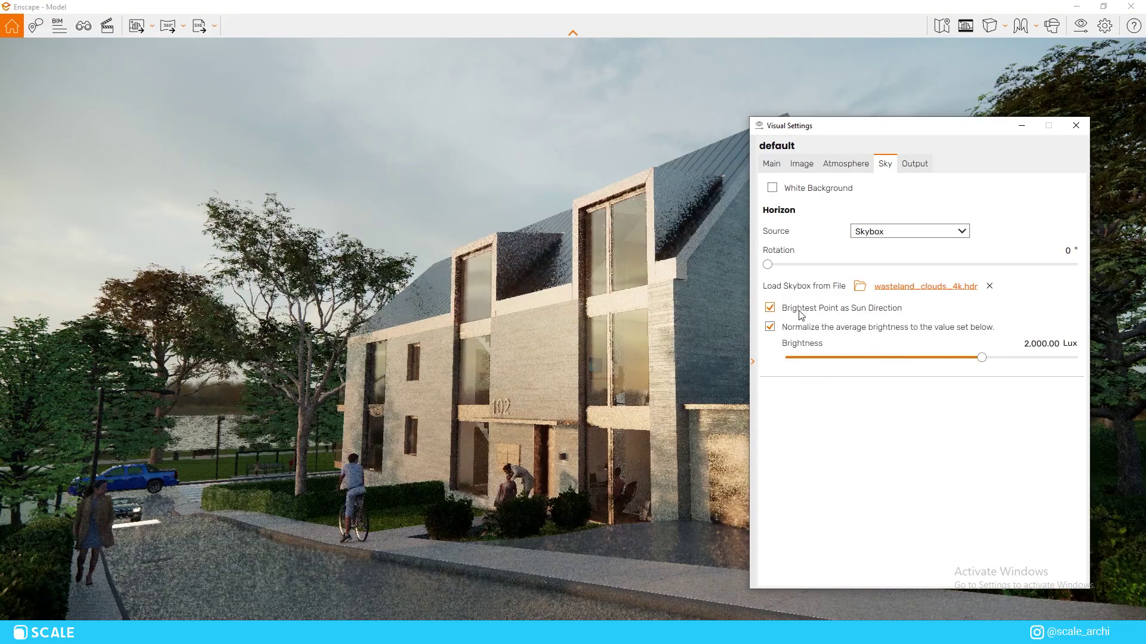
left_click_drag(758, 230, 851, 245)
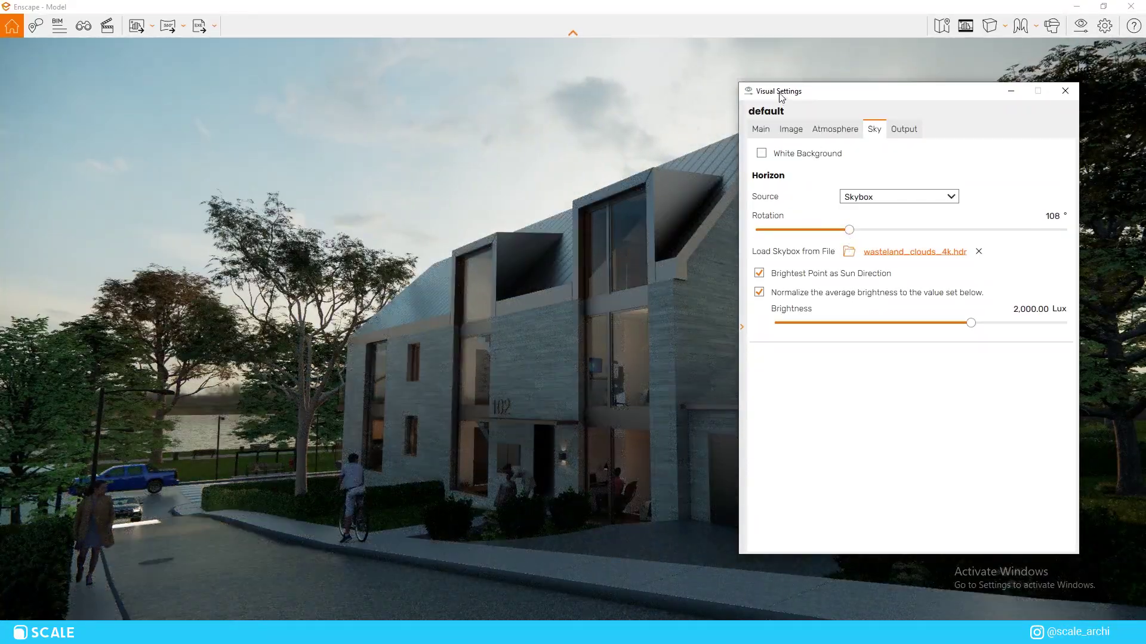
left_click_drag(781, 96, 520, 277)
left_click_drag(588, 411, 726, 414)
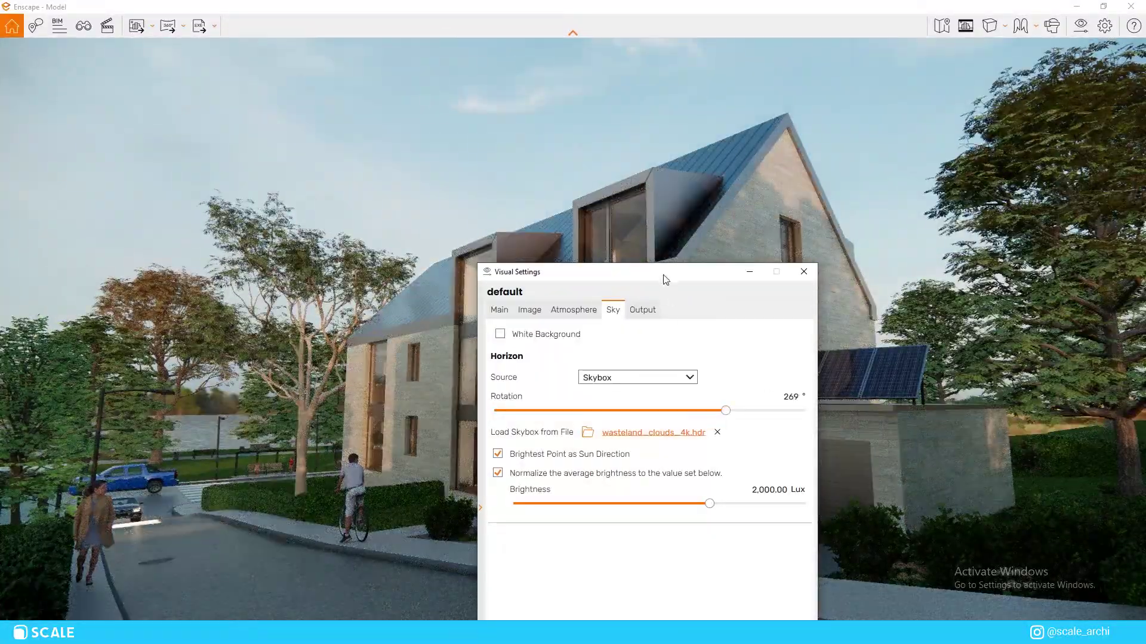
left_click_drag(664, 280, 968, 250)
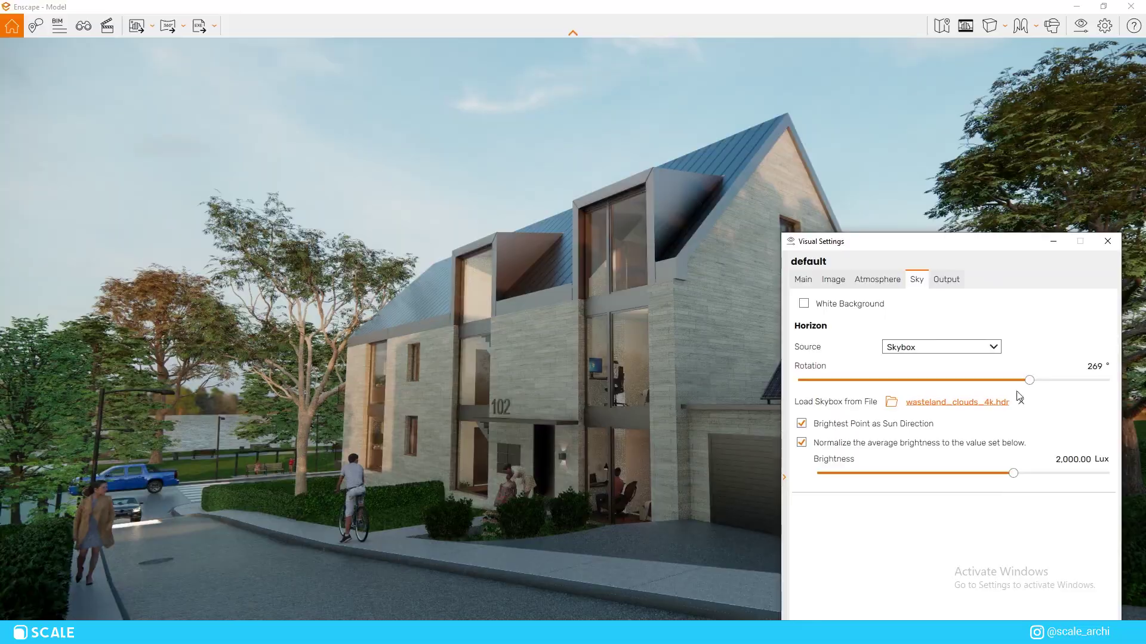
left_click_drag(1029, 380, 797, 382)
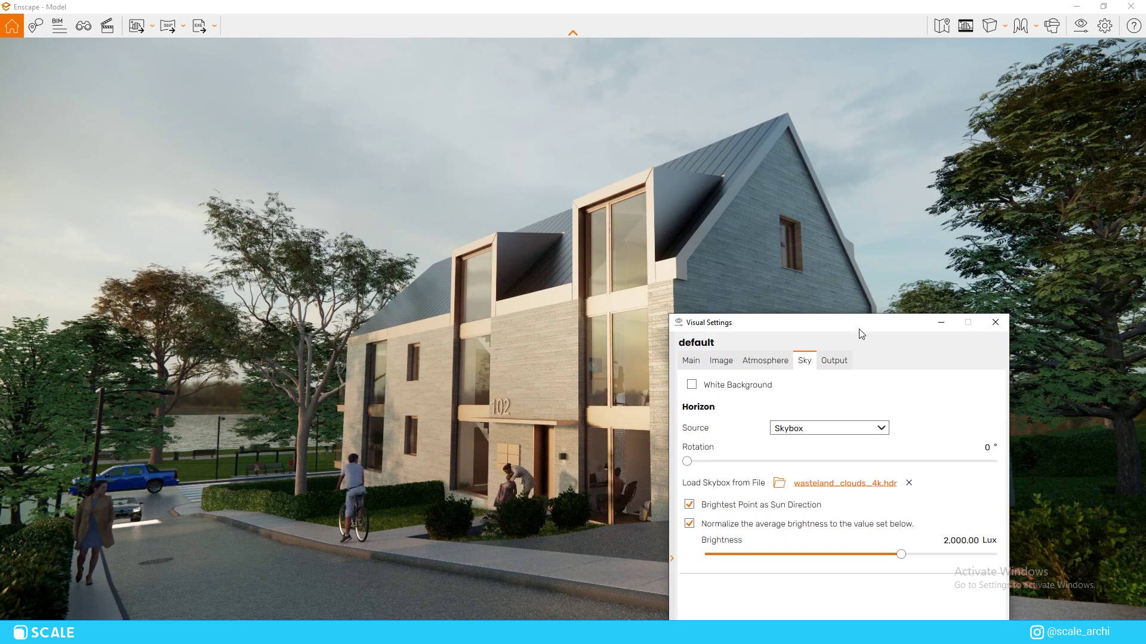
left_click_drag(861, 334, 913, 219)
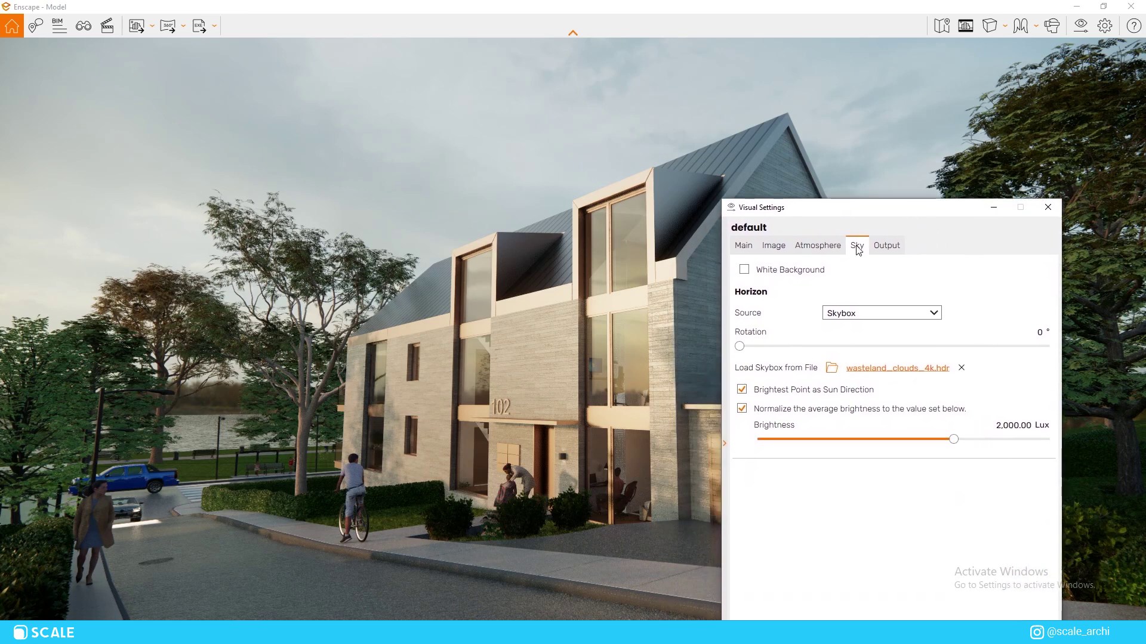
On the Main tab, review the projection types while keeping Perspective
left_click(743, 245)
left_click(864, 381)
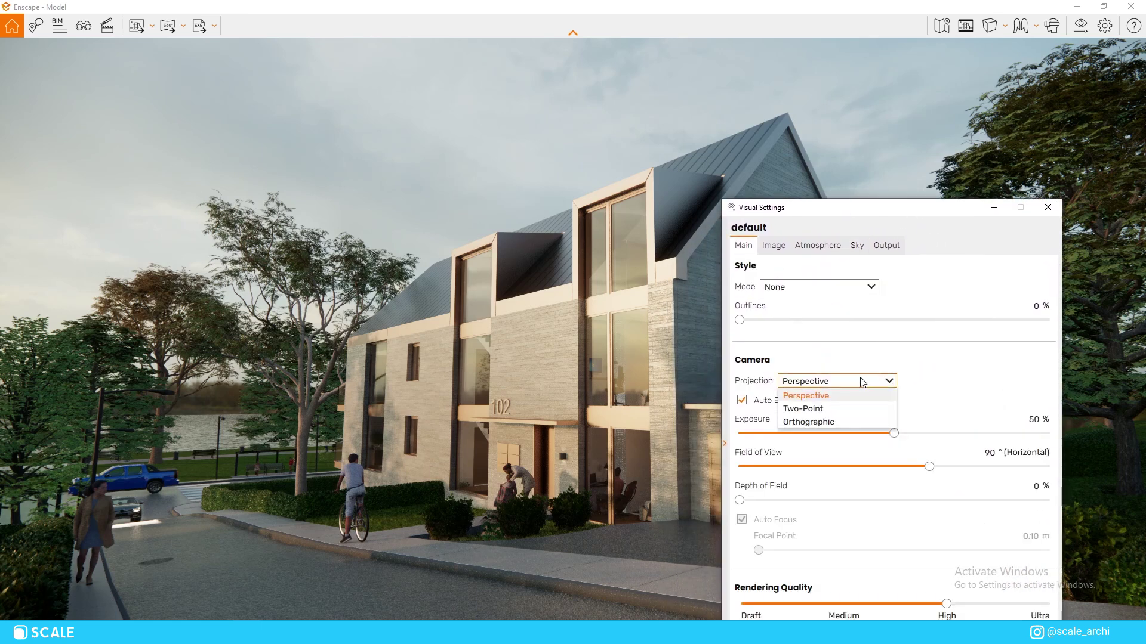
left_click(838, 386)
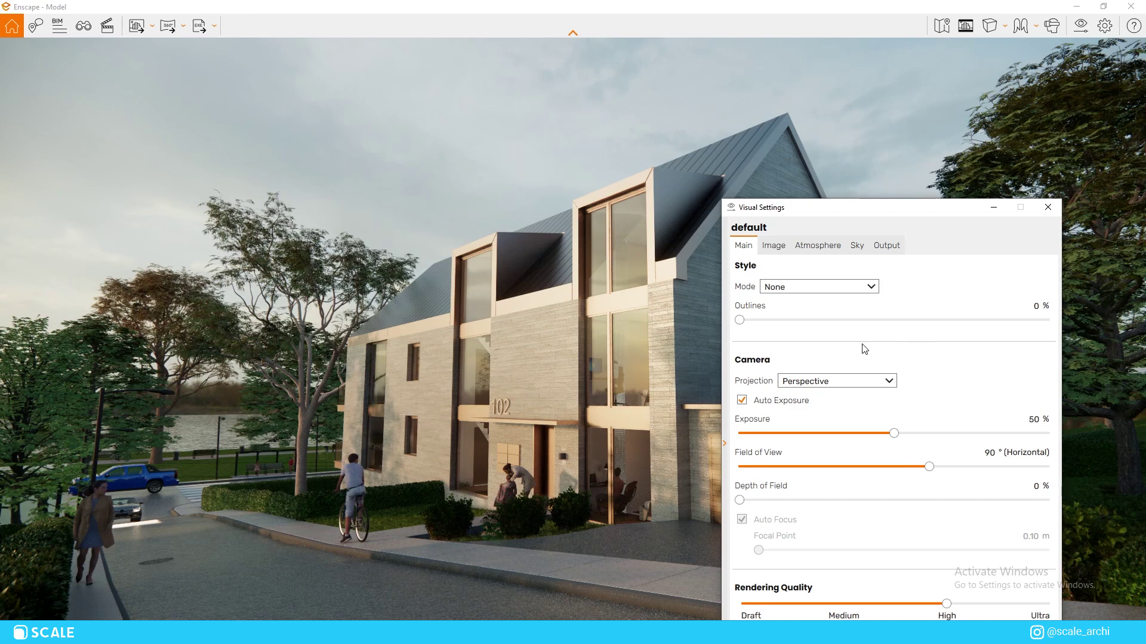
mouse_move(871, 206)
left_mouse_down()
mouse_move(966, 440)
mouse_move(935, 276)
mouse_move(881, 191)
left_mouse_up()
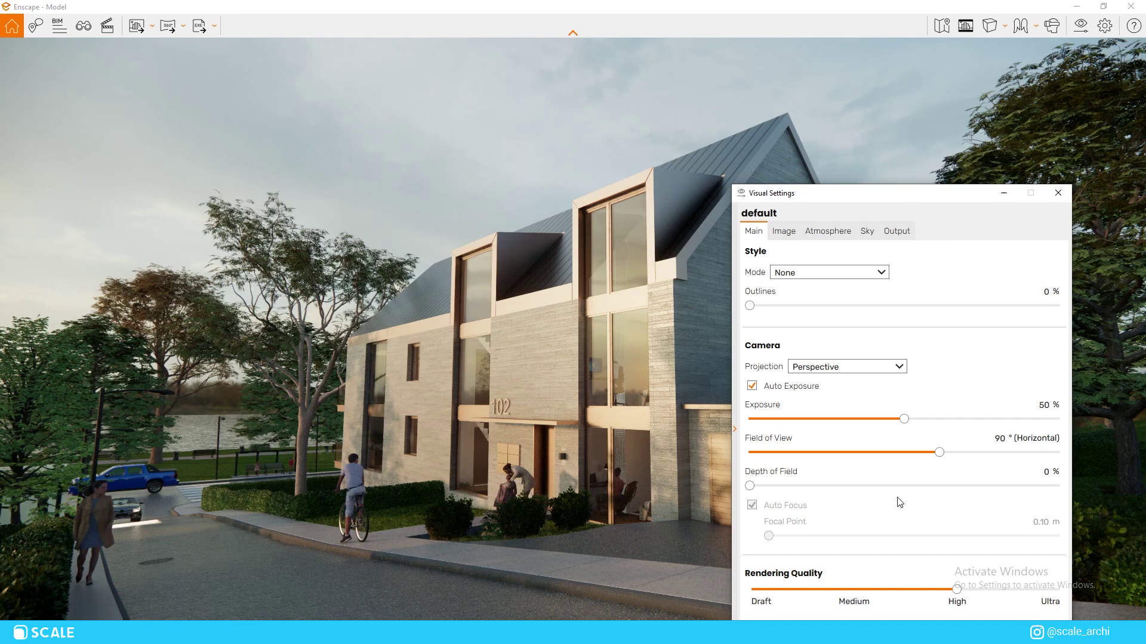
Try Two-Point projection against the house, then revert to Perspective
left_click(815, 367)
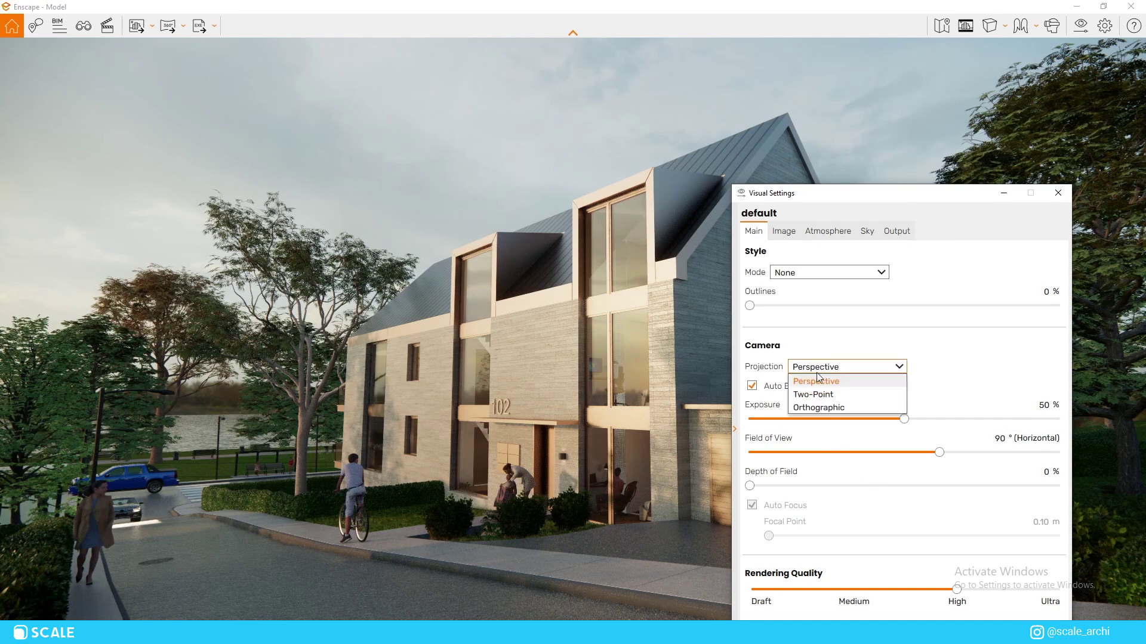
left_click(821, 395)
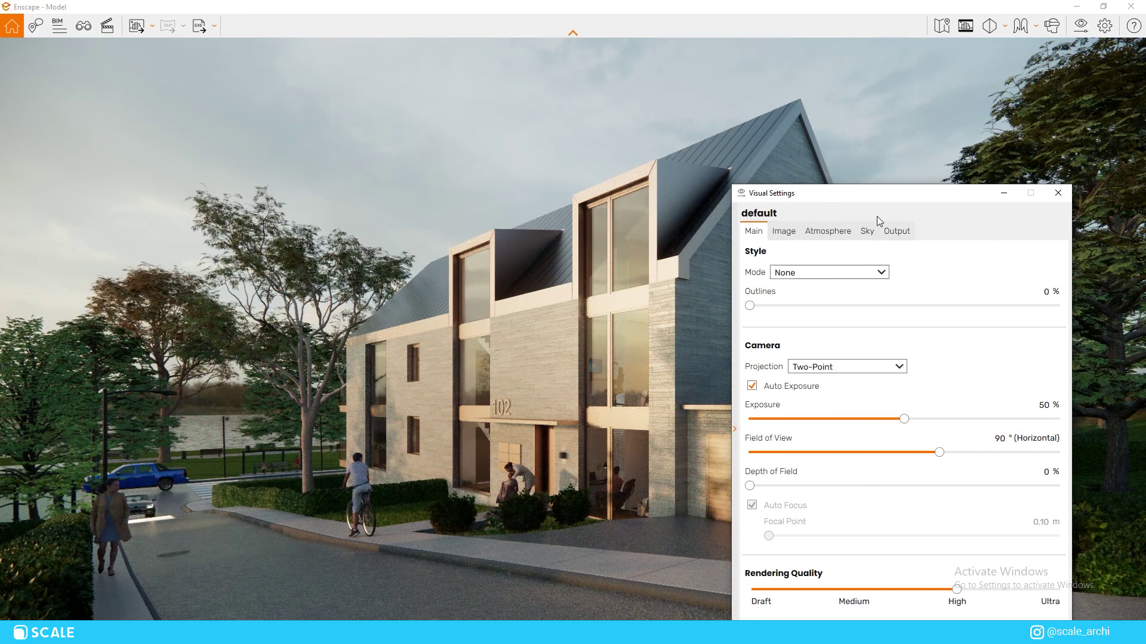
left_click_drag(854, 202, 16, 252)
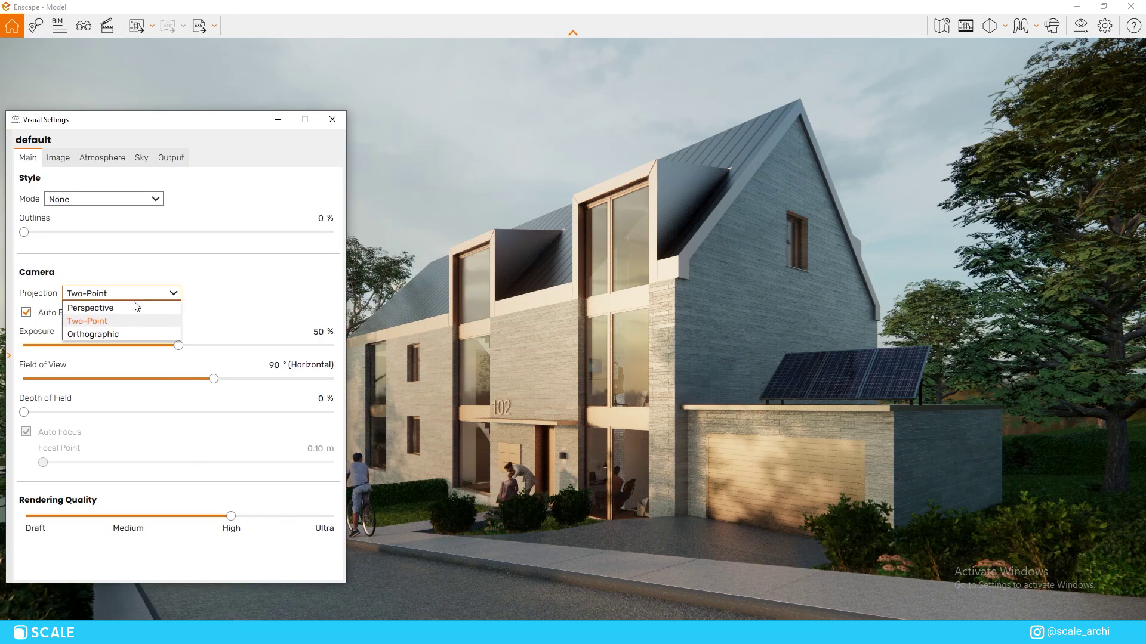
left_click(118, 309)
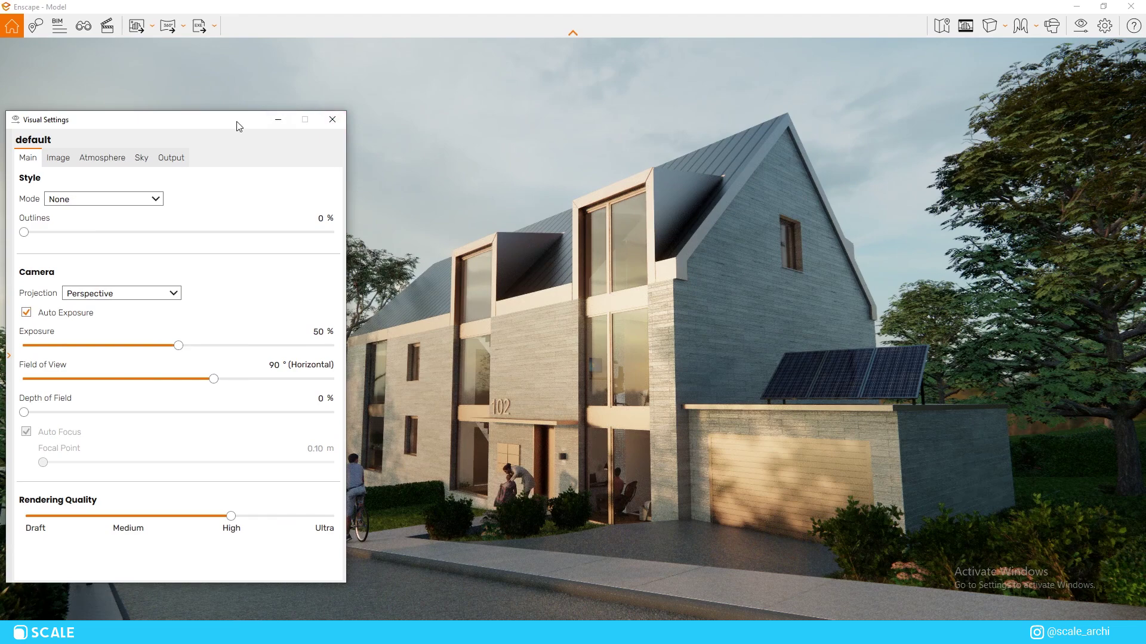
left_click_drag(235, 123, 202, 124)
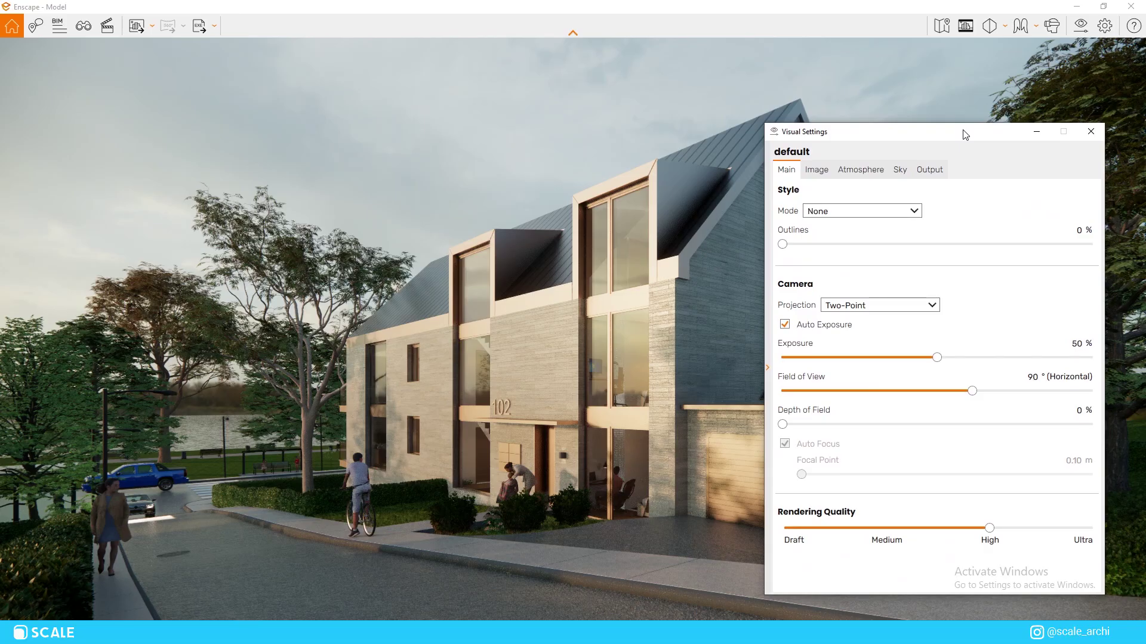
Sweep the Field of View wider and narrower, settling at 81° horizontal
left_click_drag(971, 391, 1039, 396)
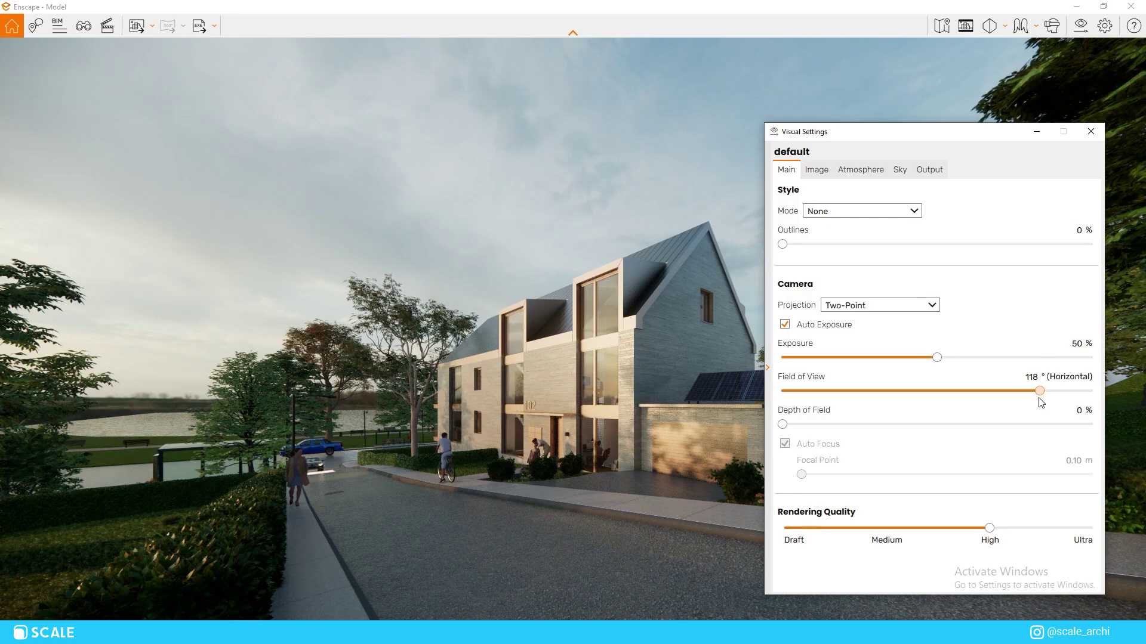
mouse_move(1038, 399)
left_mouse_down()
mouse_move(1073, 400)
mouse_move(1059, 400)
left_mouse_up()
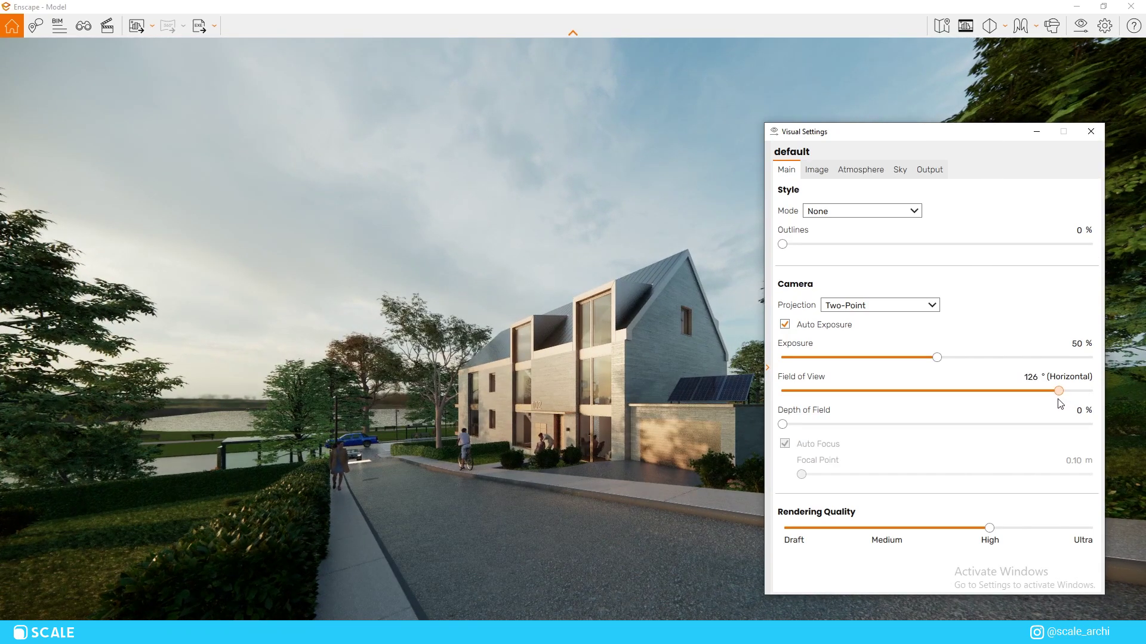
left_click_drag(1058, 400, 828, 416)
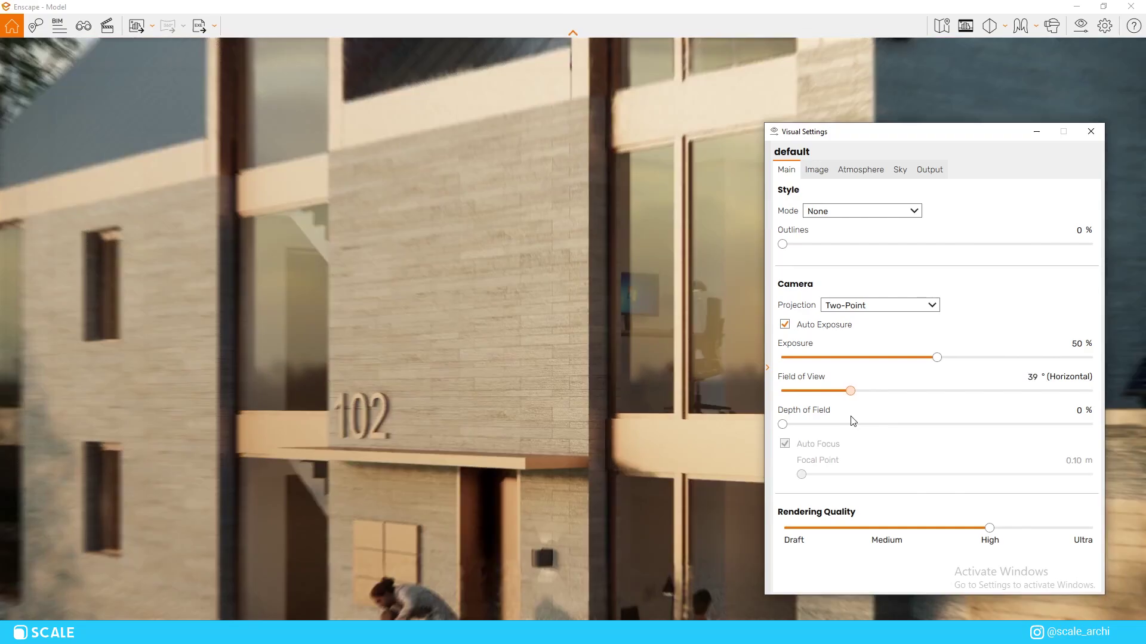
left_click_drag(854, 421, 888, 422)
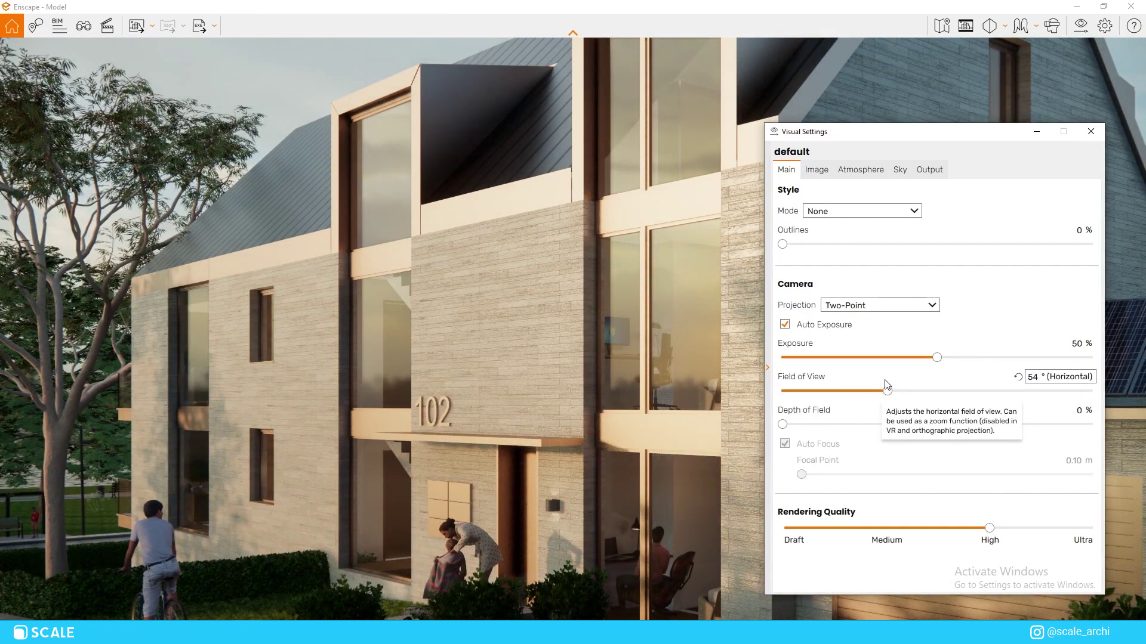
left_click_drag(887, 386, 951, 391)
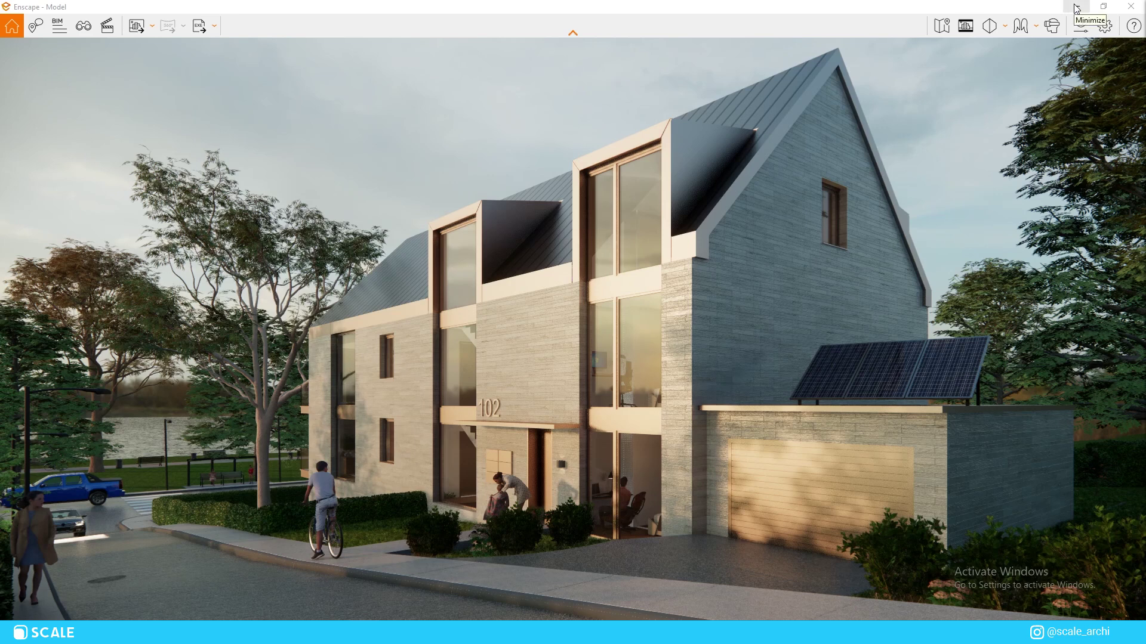
Switch from the Enscape render to the SketchUp model via the taskbar
mouse_move(275, 603)
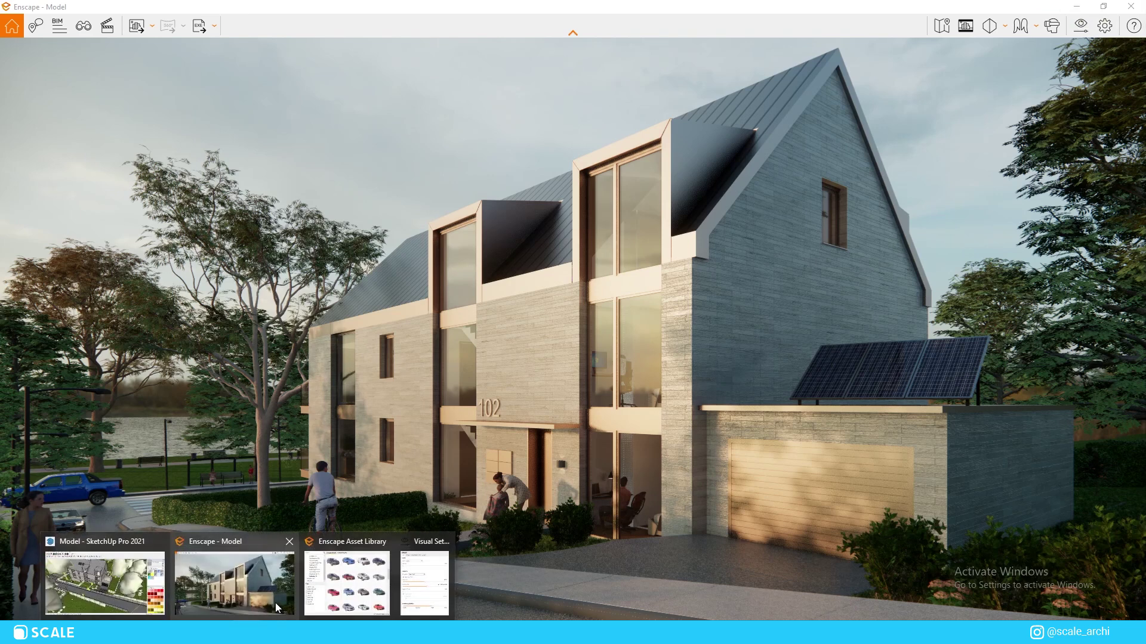
left_click(106, 591)
Minimize the active window with Super+Down
key("super+Down")
key("super+Down")
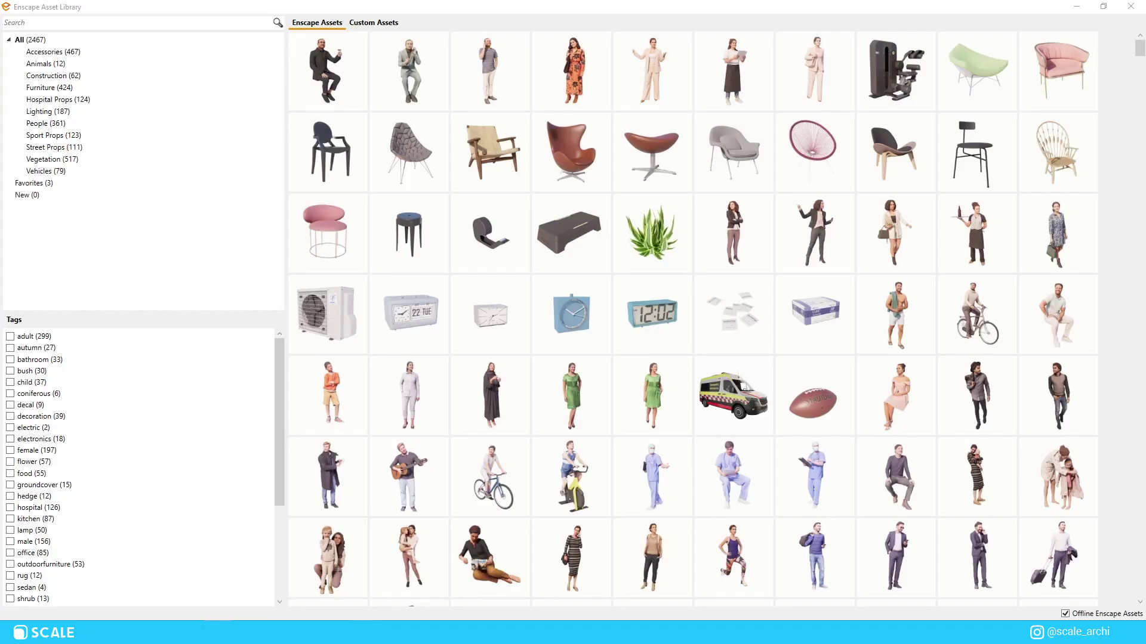
Scroll down through the Asset Library's grid of 2467 assets
scroll(564, 407, "down", 4)
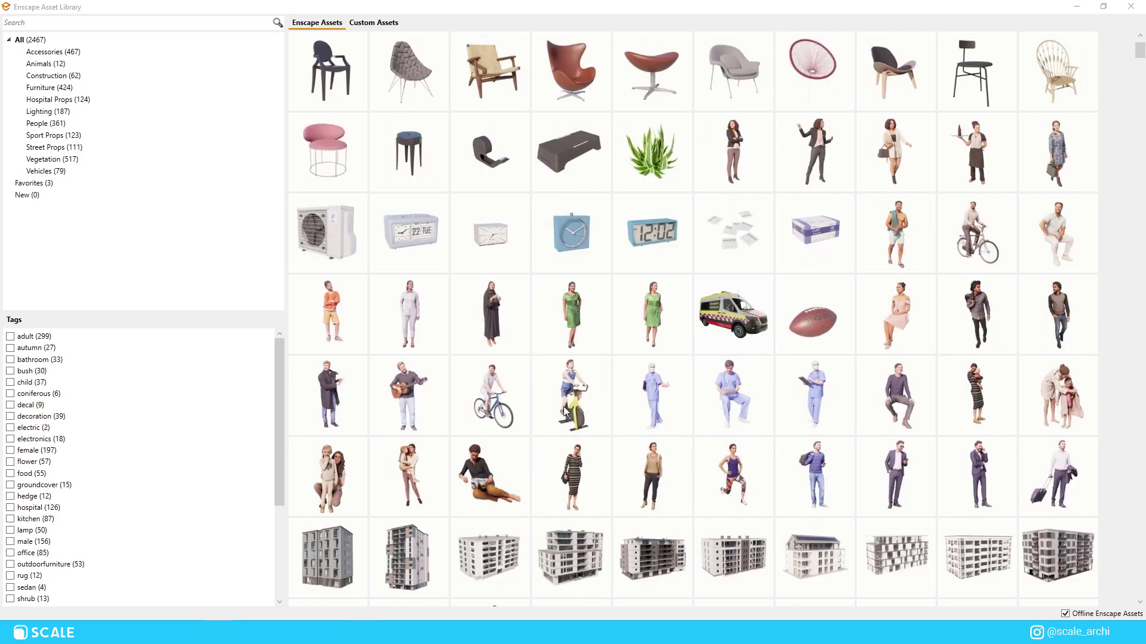
scroll(563, 407, "down", 3)
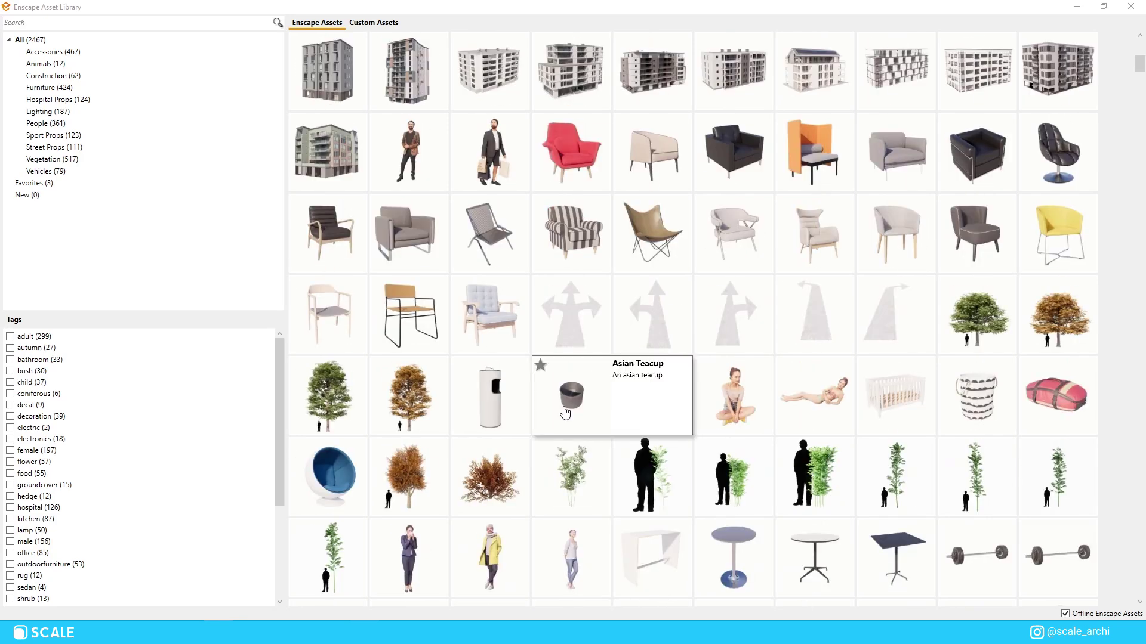
scroll(563, 406, "down", 3)
scroll(1105, 489, "down", 6)
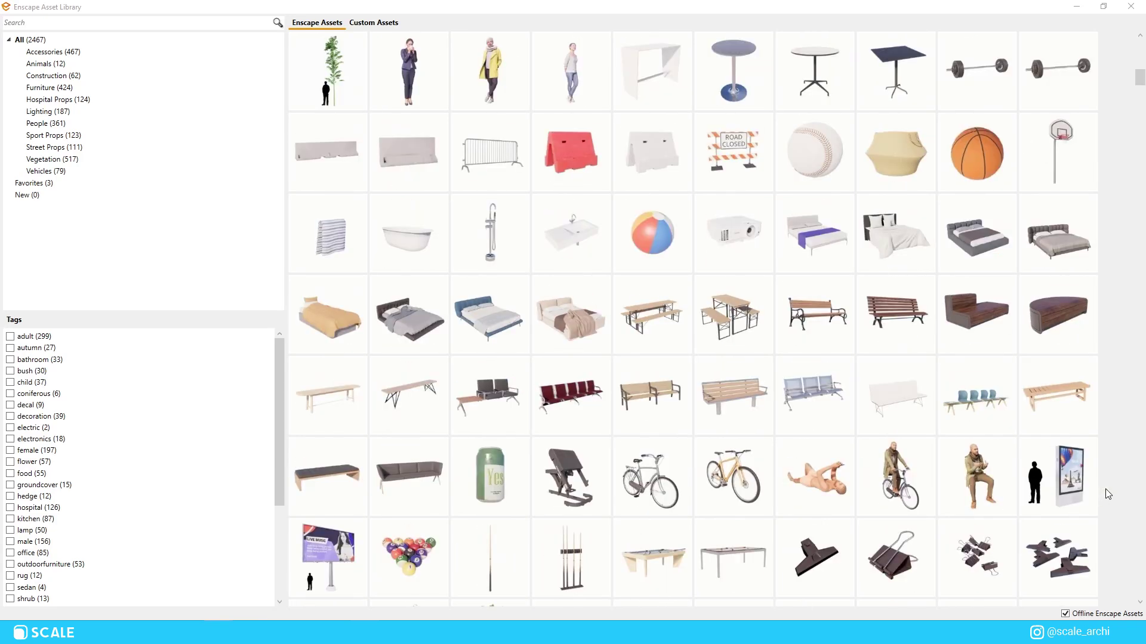
scroll(1105, 494, "down", 4)
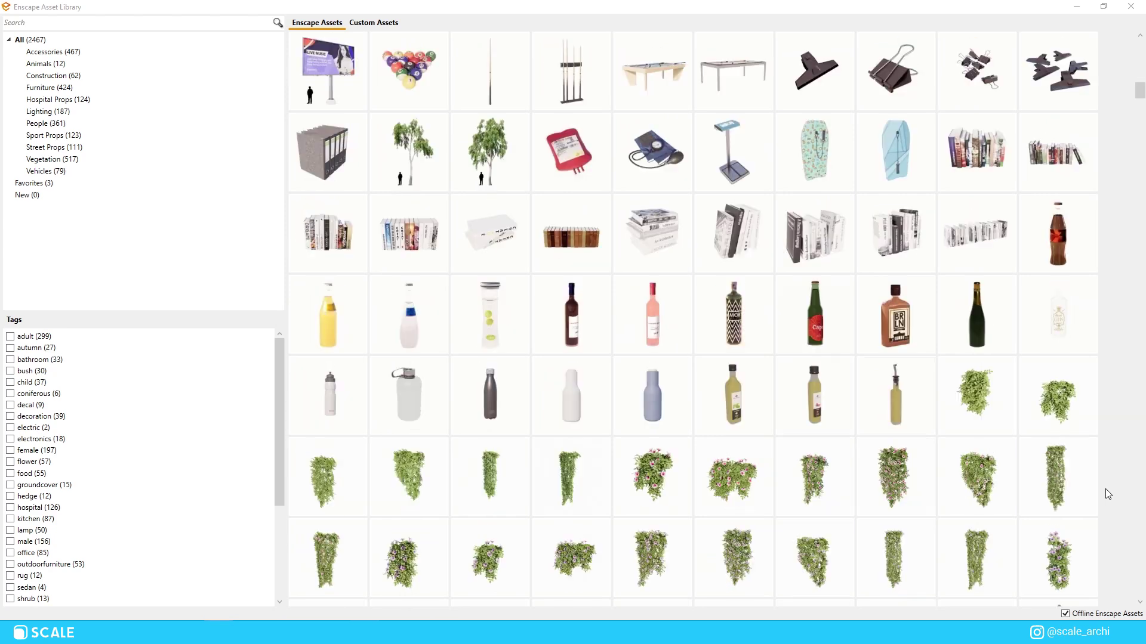
scroll(1107, 494, "down", 5)
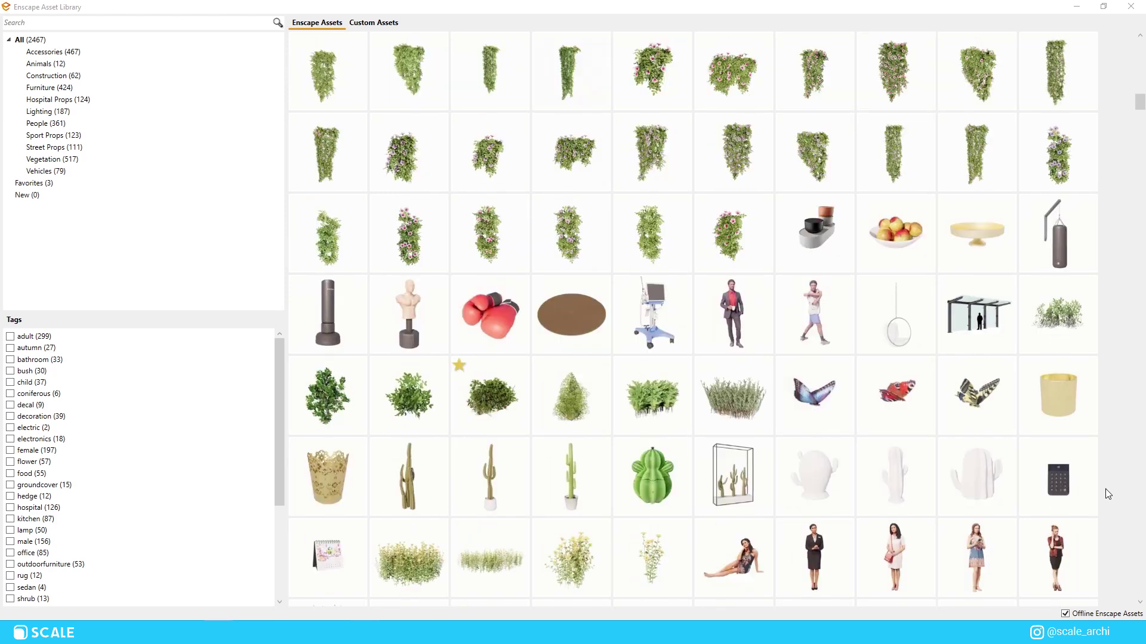
scroll(1108, 494, "down", 1)
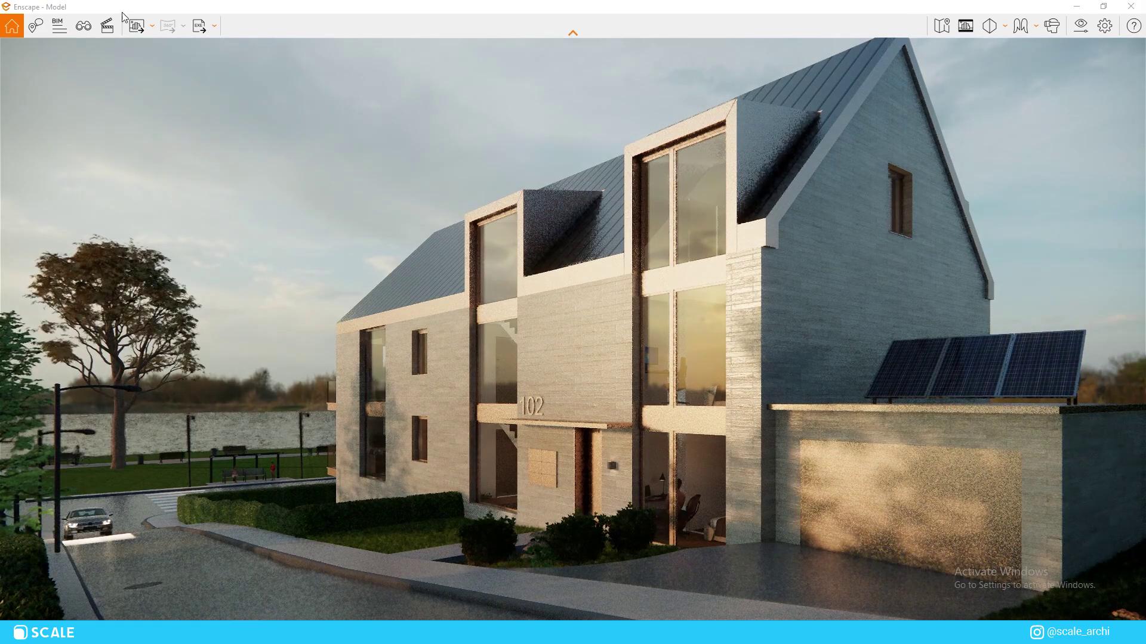
Check the saved views list, then bring up Visual Settings' Image tab
left_click(84, 26)
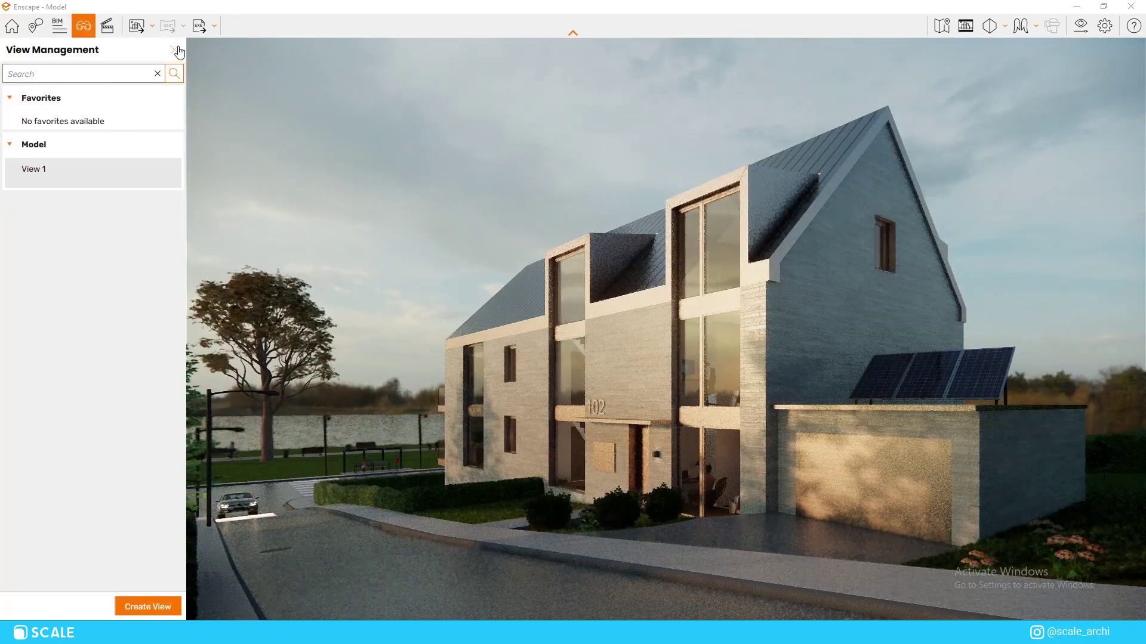
left_click(174, 49)
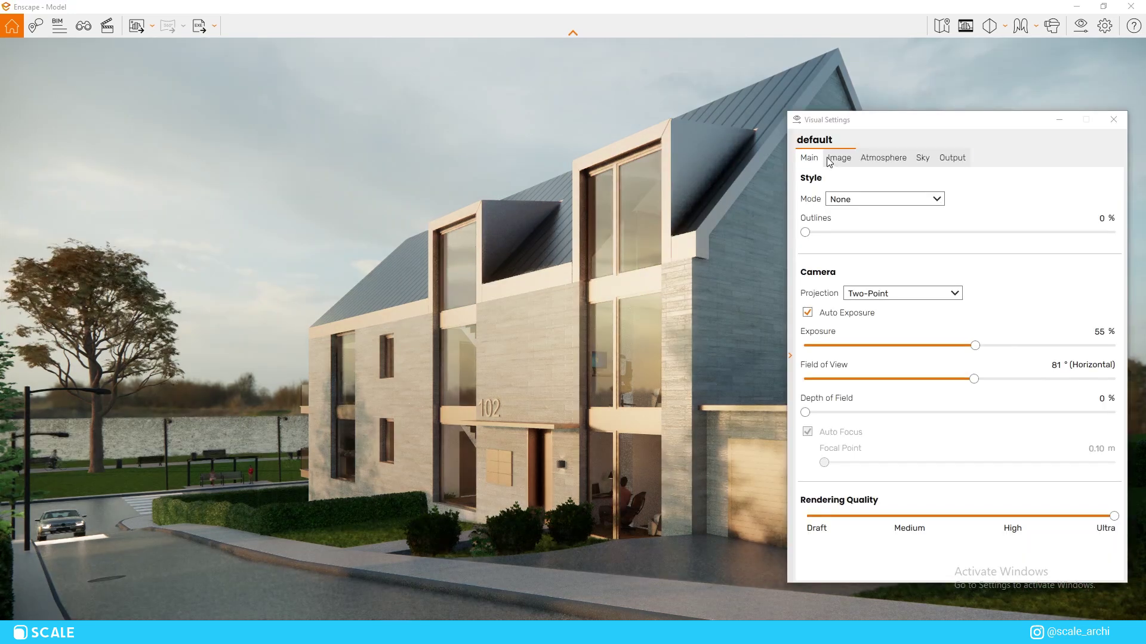
left_click(839, 158)
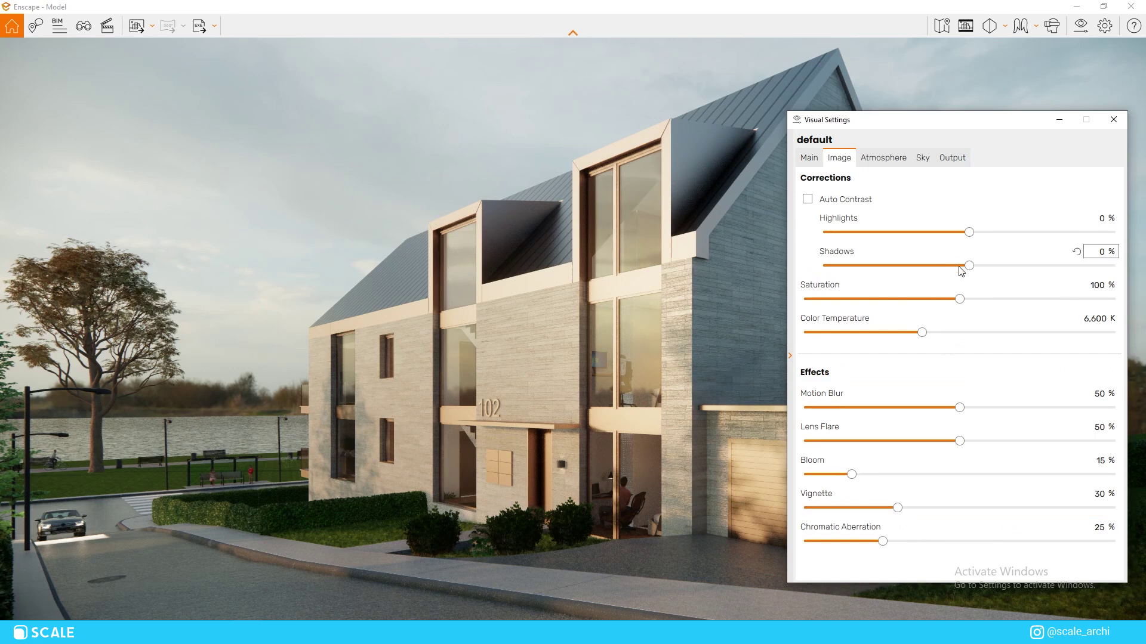
On the Image tab, drop Shadows to -50% and raise Saturation to about 112%
left_click_drag(972, 267, 903, 298)
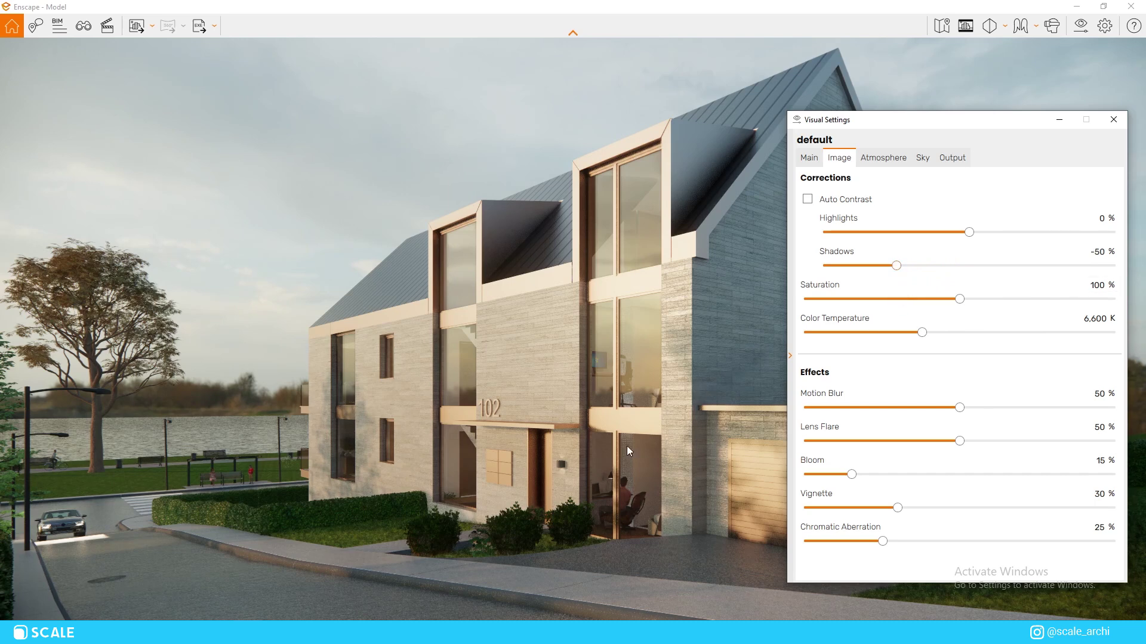
left_click_drag(889, 118, 768, 185)
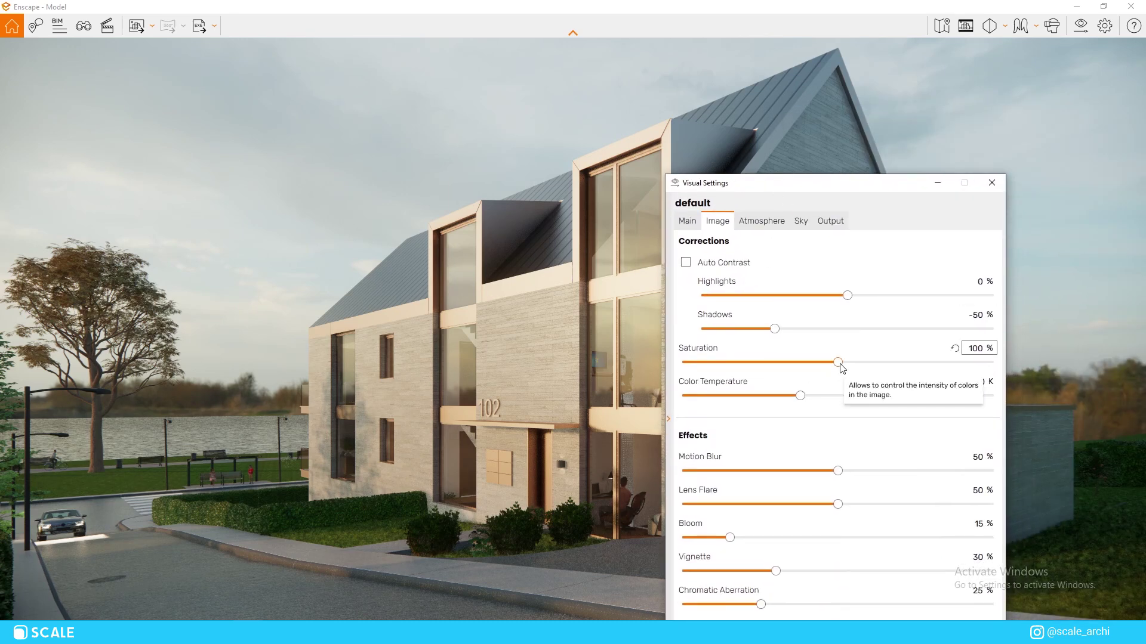
left_click_drag(838, 362, 863, 365)
left_click_drag(813, 187, 896, 184)
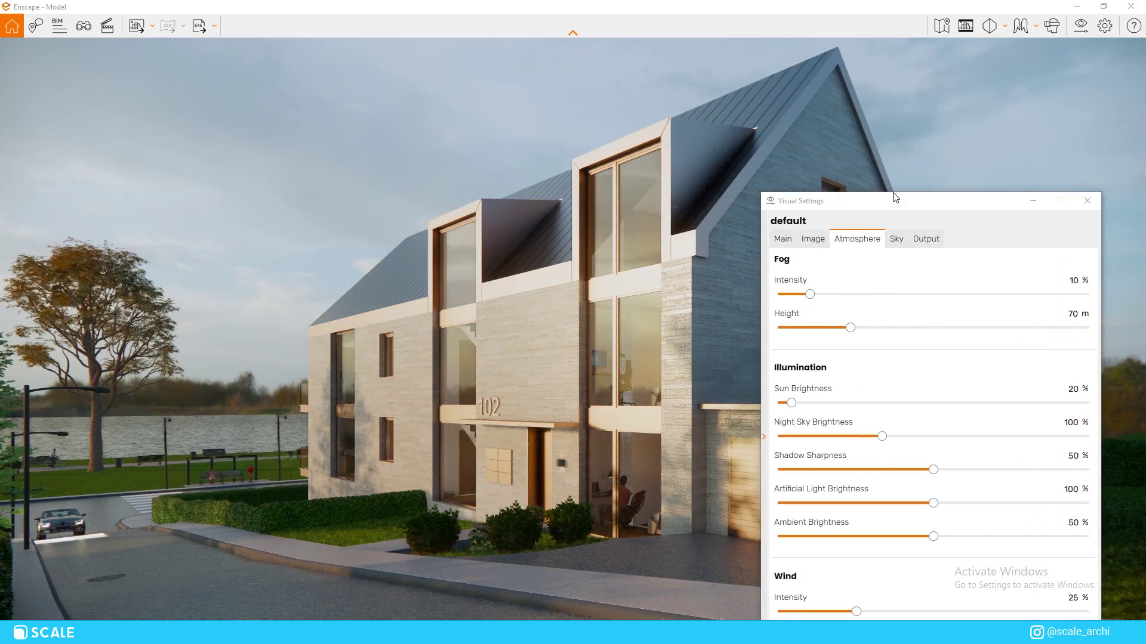
Reduce Atmosphere shadow sharpness to 23%, keeping night sky brightness at 99%
left_click_drag(892, 197, 923, 158)
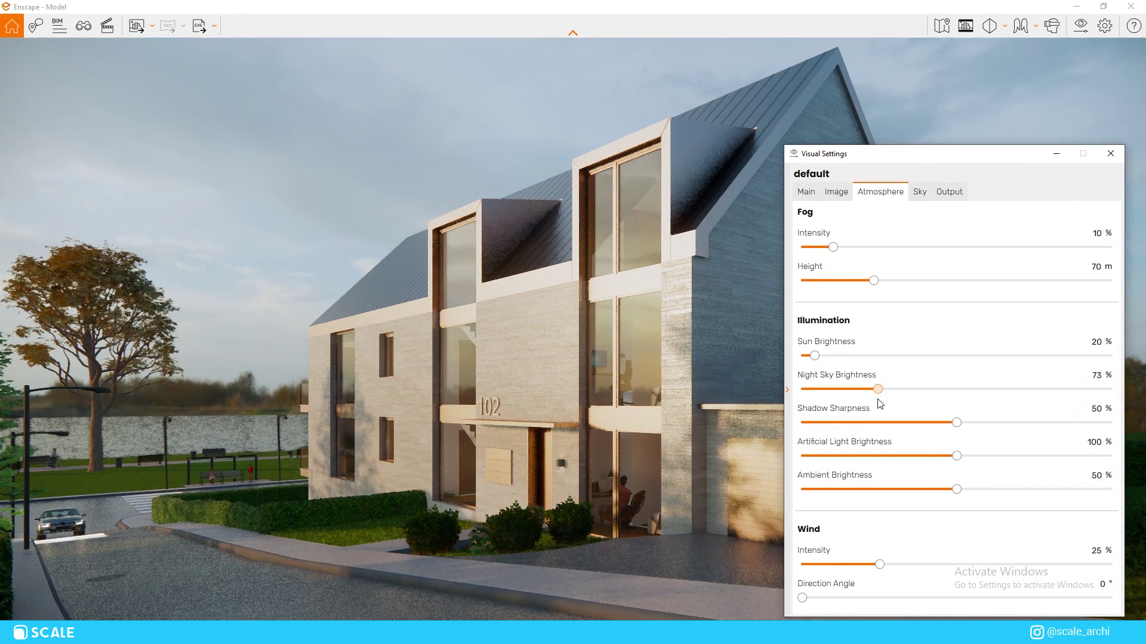
left_click_drag(954, 425, 878, 423)
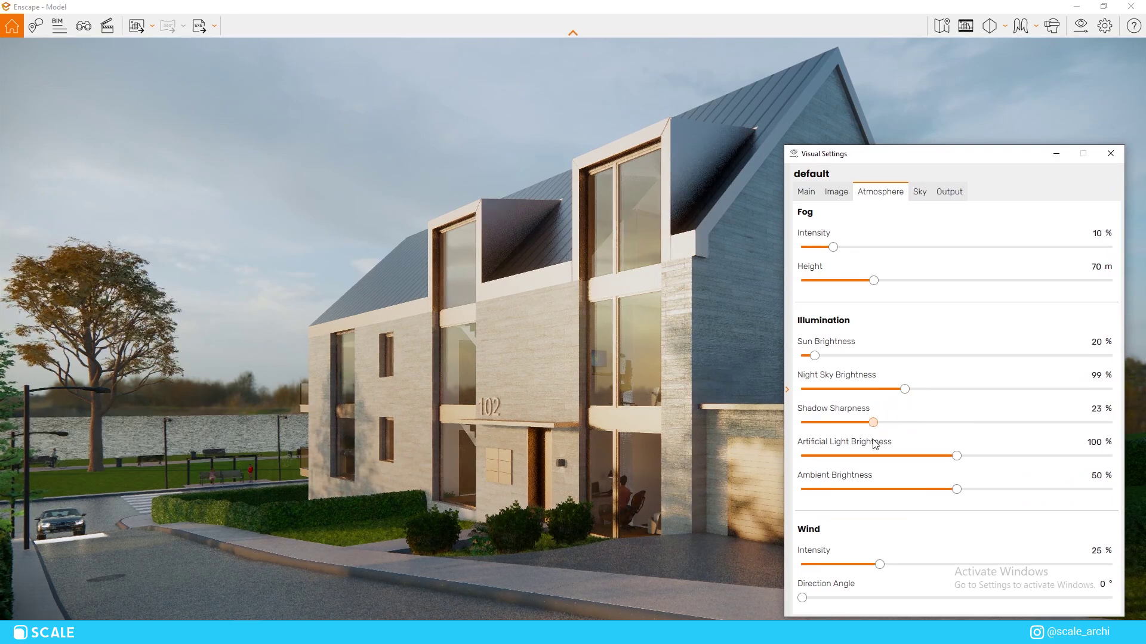